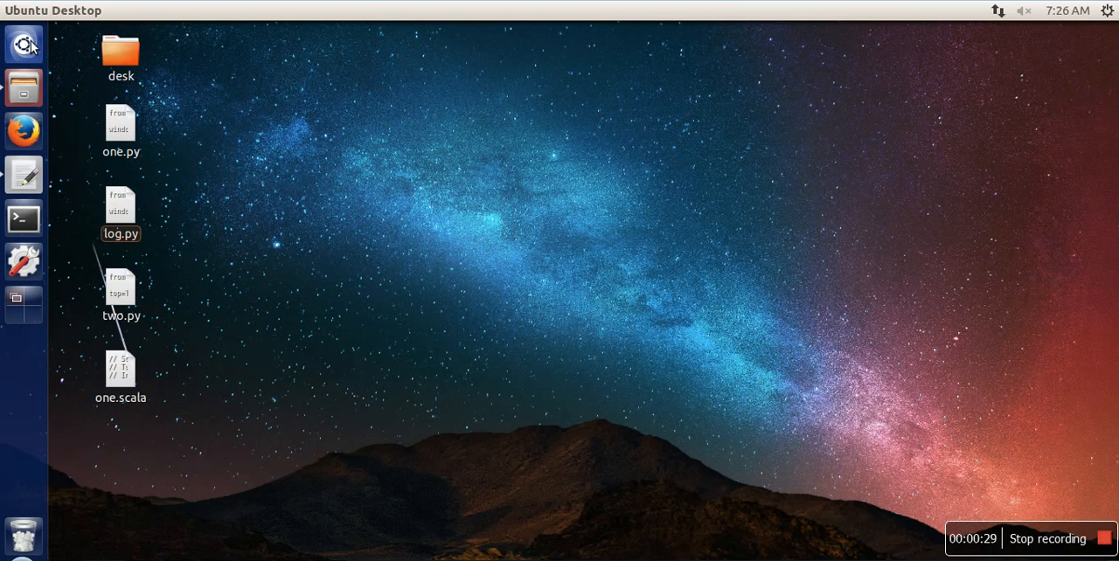
Step: Launch the Network settings app from a Dash search for 'network'
{"action": "left_click", "coordinate": [26, 42]}
{"action": "left_click", "coordinate": [29, 44]}
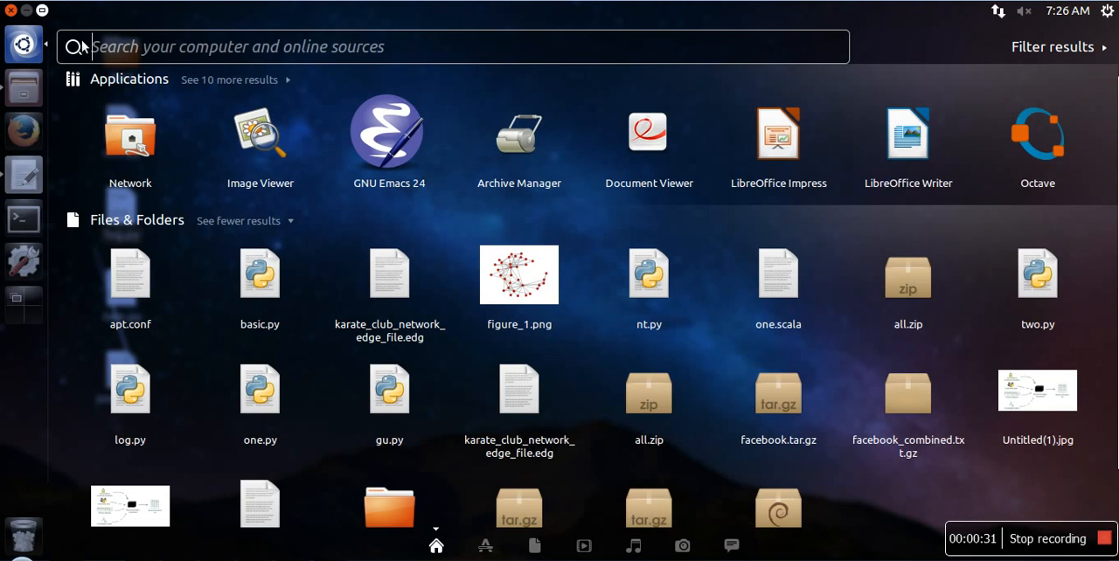
{"action": "left_click", "coordinate": [147, 55]}
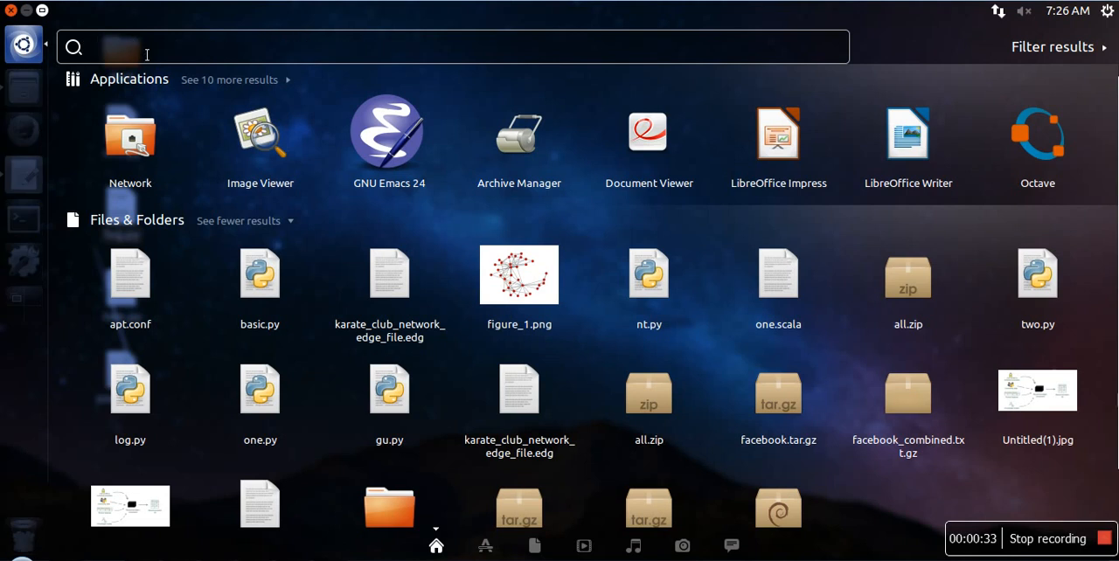
{"action": "type", "text": "network"}
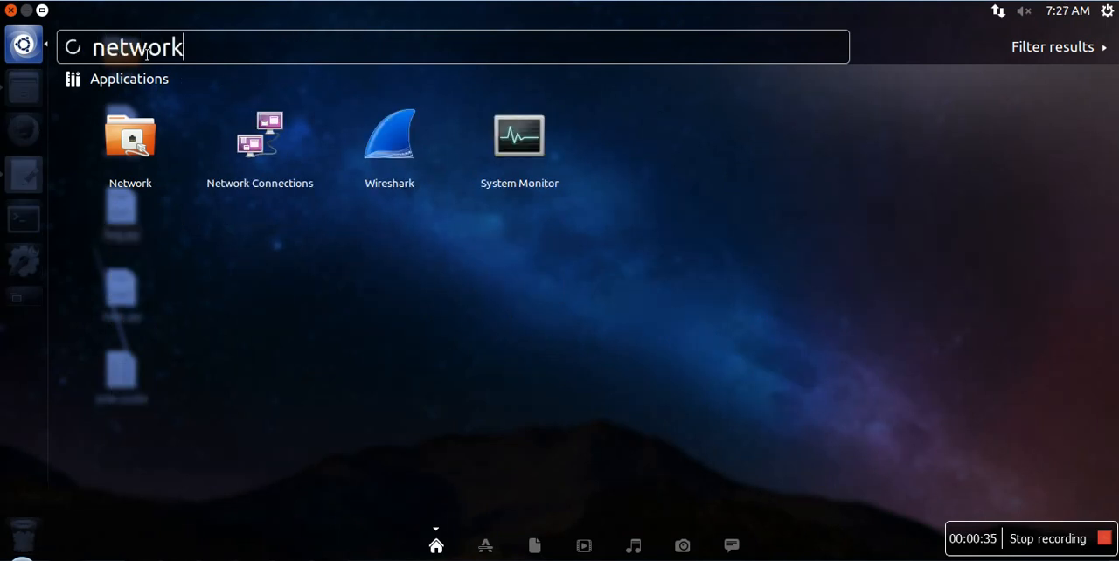
{"action": "left_click", "coordinate": [130, 140]}
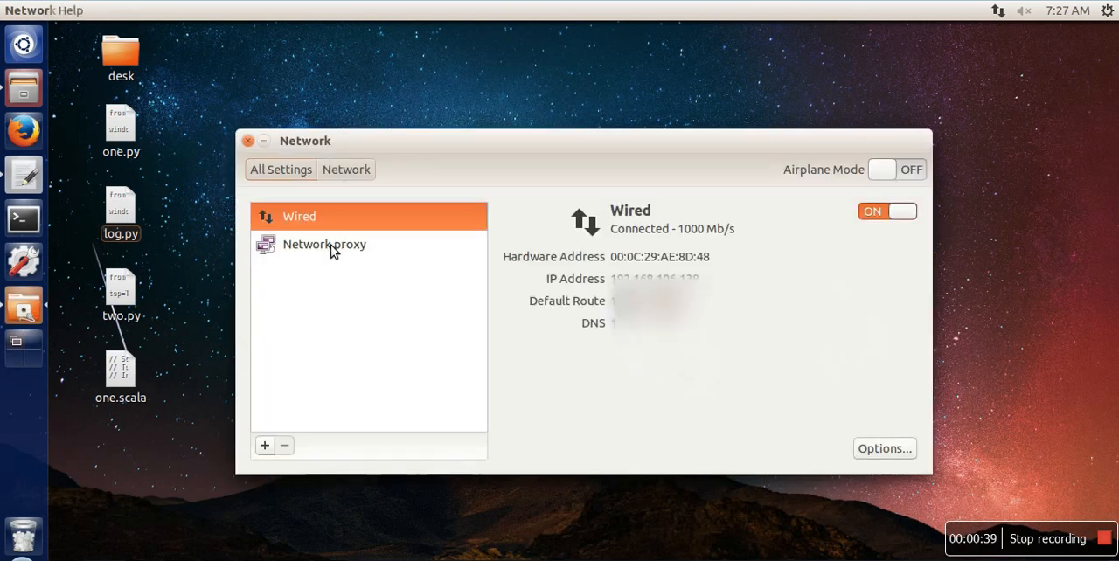
Step: Set the Network proxy method to Manual and apply it system wide with the password
{"action": "left_click", "coordinate": [326, 249]}
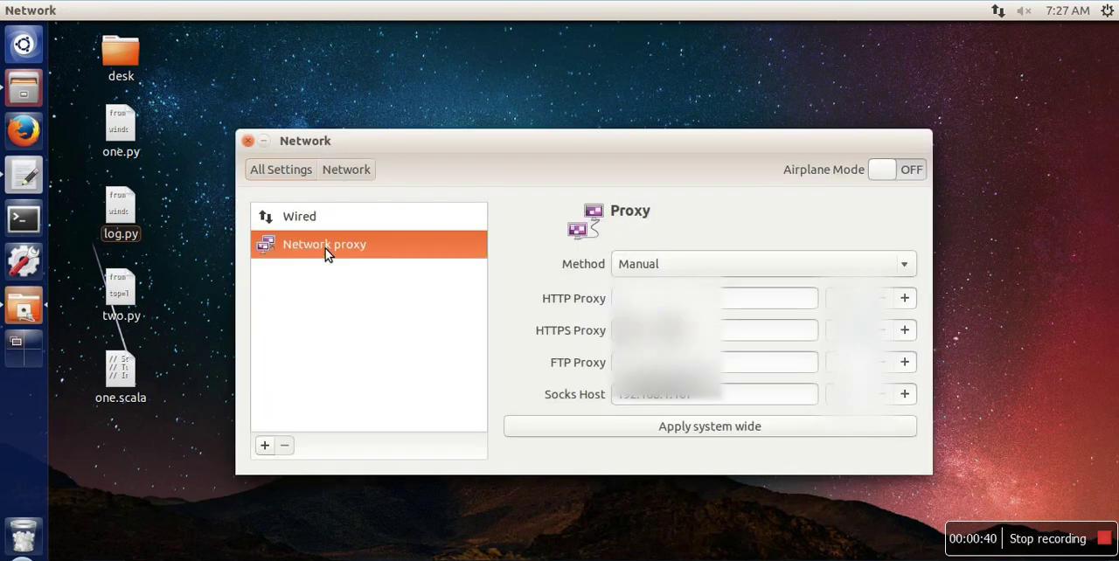
{"action": "left_click", "coordinate": [711, 267]}
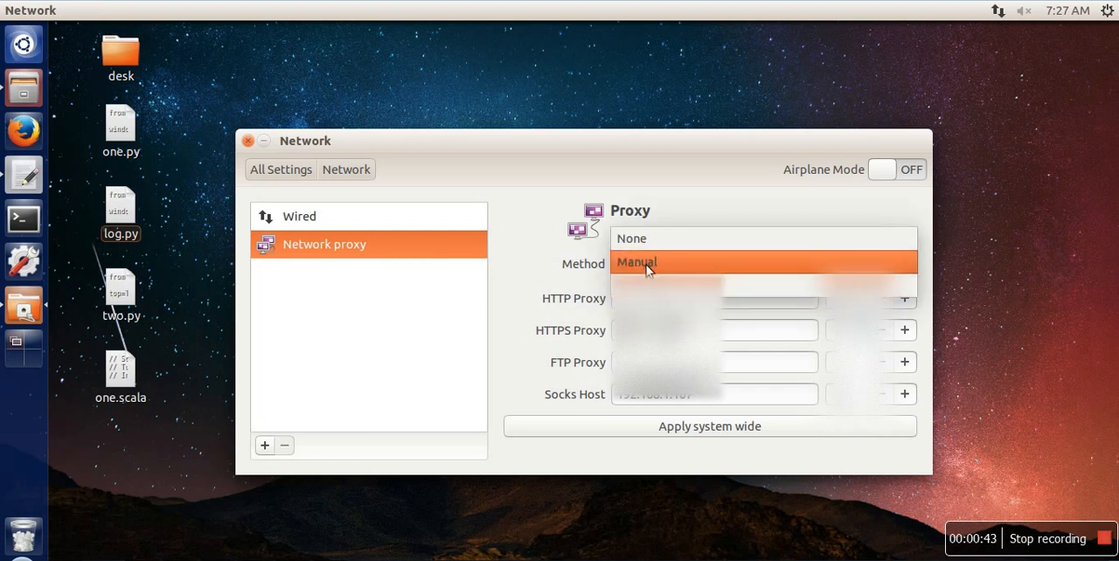
{"action": "left_click", "coordinate": [666, 270]}
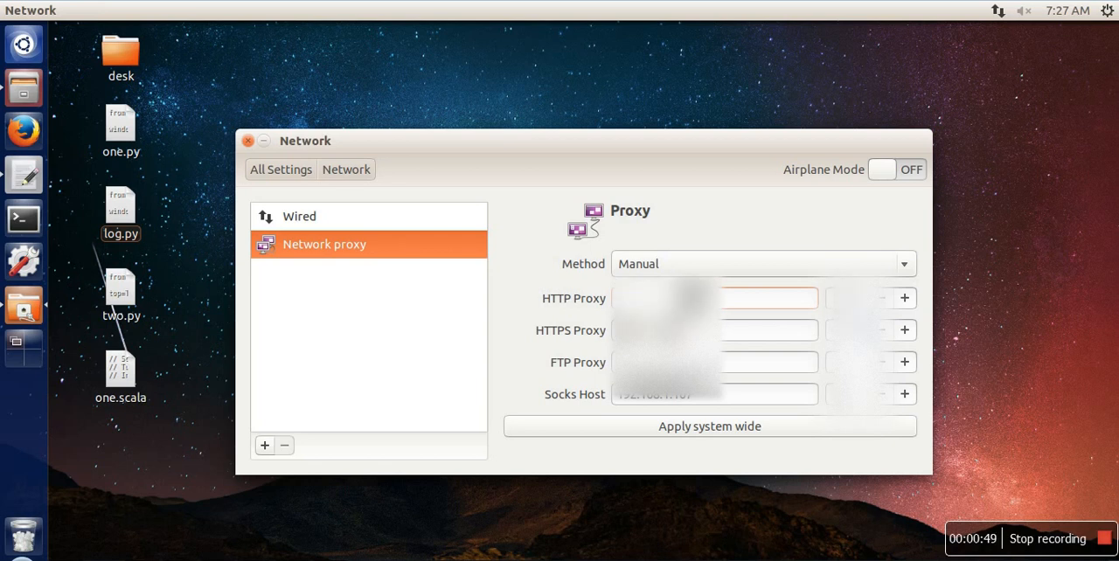
{"action": "left_click", "coordinate": [736, 428]}
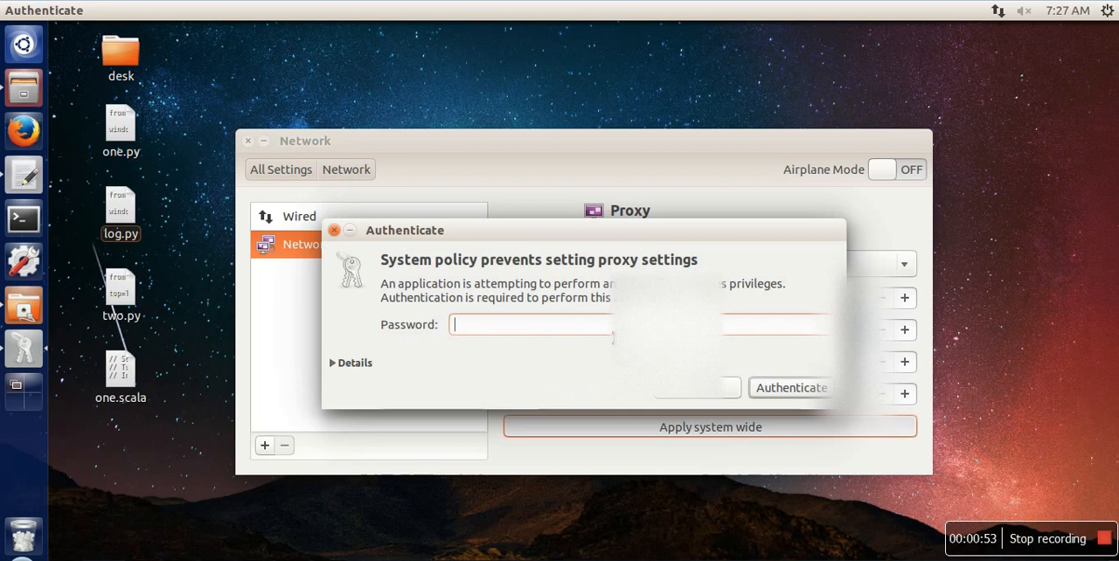
{"action": "type", "text": "•"}
{"action": "key", "text": "Return"}
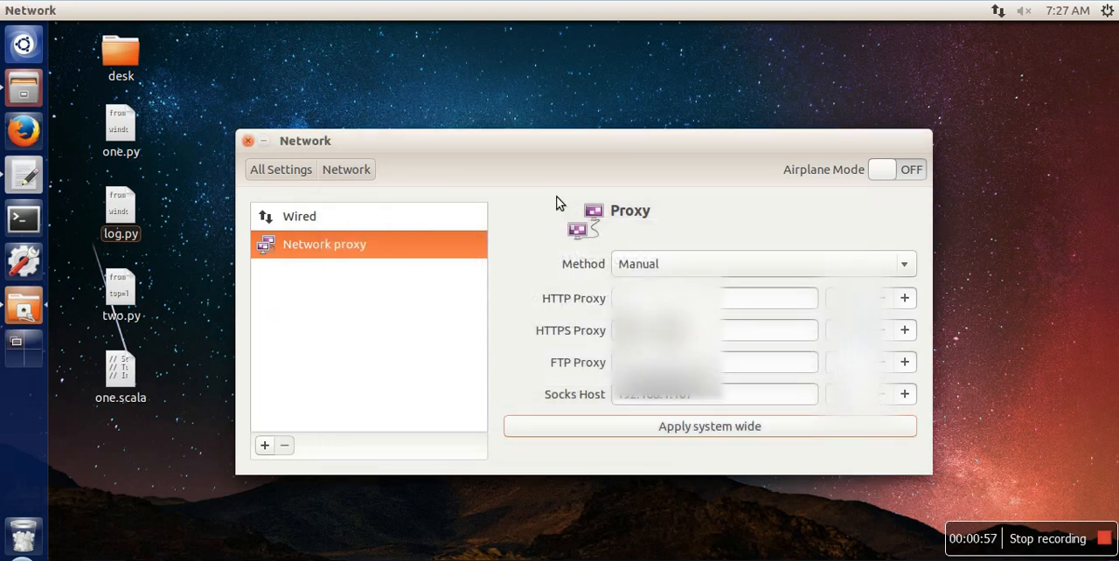
Step: Open a terminal, move it around to view the proxy settings, then close it
{"action": "left_click", "coordinate": [26, 219]}
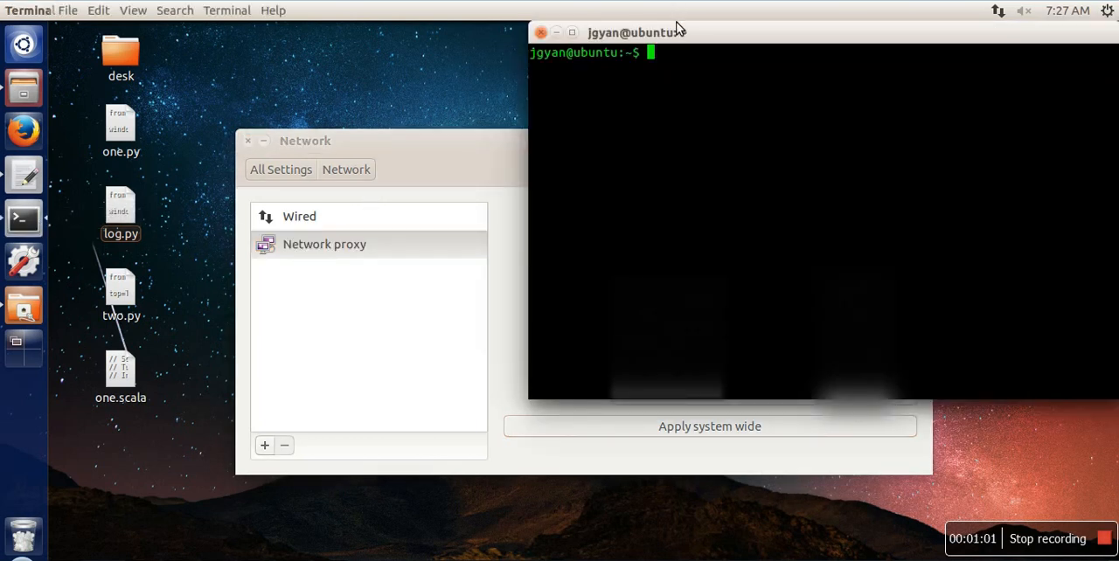
{"action": "mouse_move", "coordinate": [708, 35]}
{"action": "left_mouse_down"}
{"action": "mouse_move", "coordinate": [708, 278]}
{"action": "mouse_move", "coordinate": [577, 467]}
{"action": "left_mouse_up"}
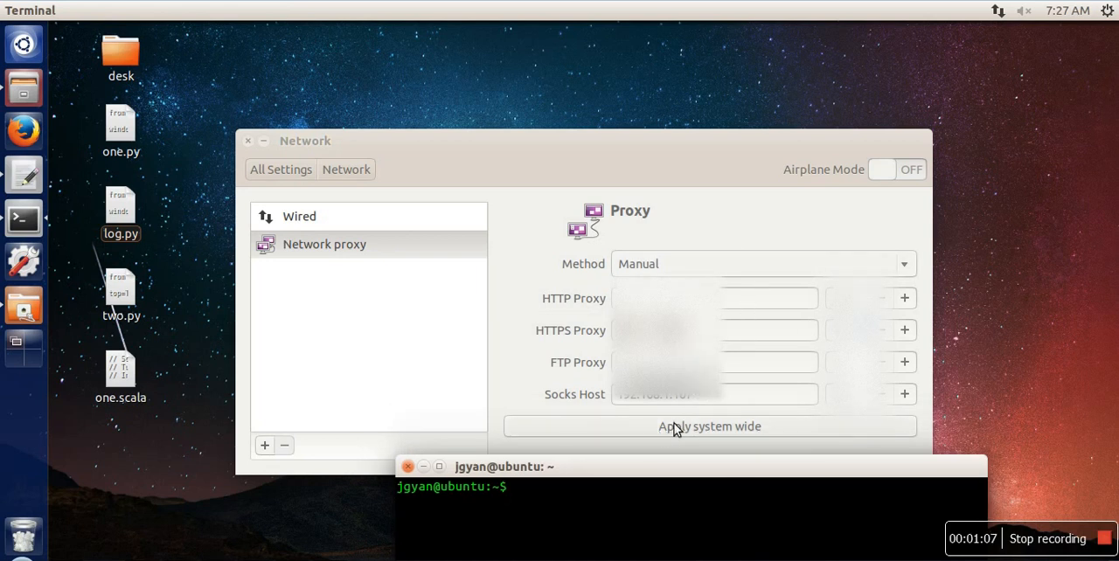
{"action": "mouse_move", "coordinate": [640, 474]}
{"action": "left_mouse_down"}
{"action": "mouse_move", "coordinate": [667, 451]}
{"action": "mouse_move", "coordinate": [627, 141]}
{"action": "left_mouse_up"}
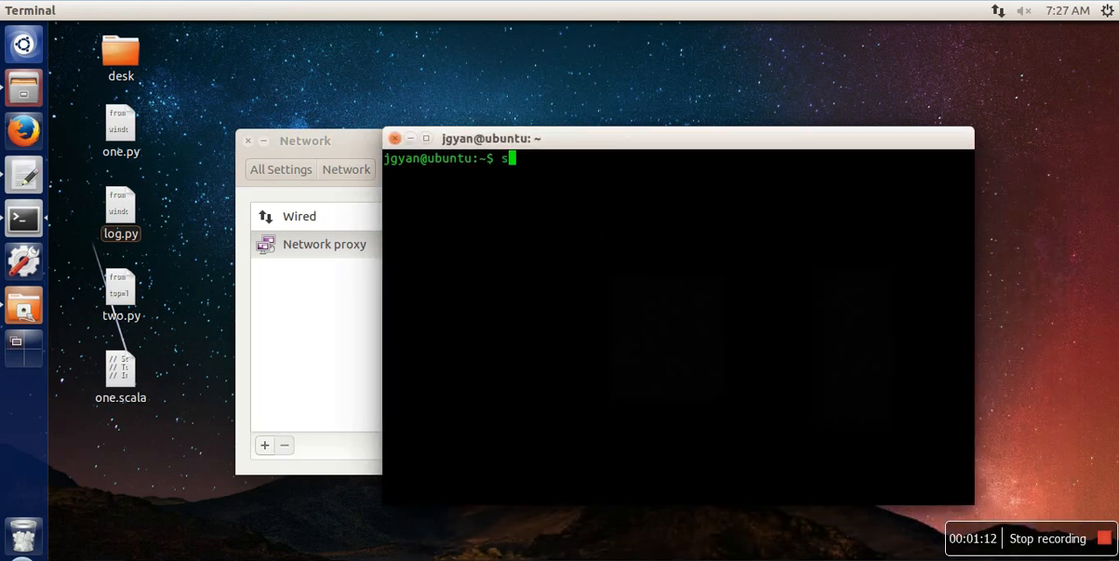
{"action": "type", "text": "sudo"}
{"action": "left_click", "coordinate": [410, 139]}
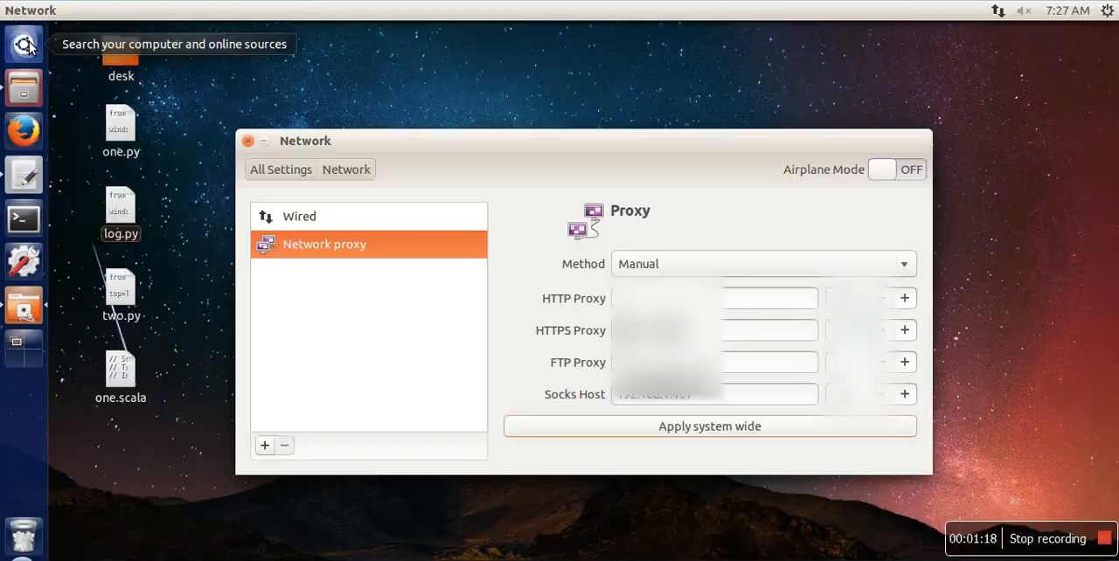
Step: Launch Terminal from the Dash and run 'sudo gedit /etc/apt/apt.conf'
{"action": "left_click", "coordinate": [22, 44]}
{"action": "type", "text": "termin"}
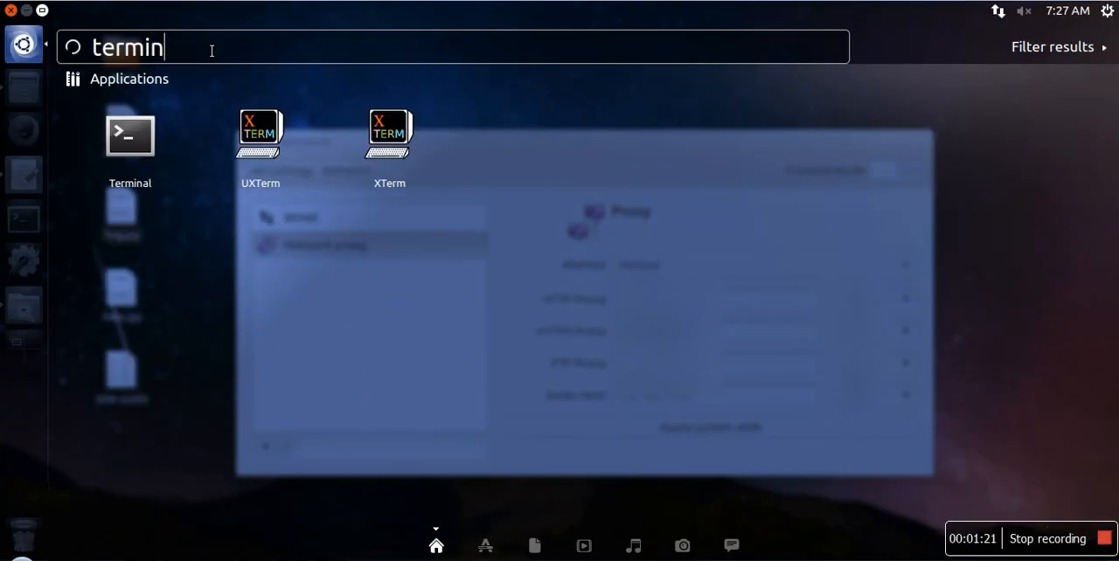
{"action": "key", "text": "Return"}
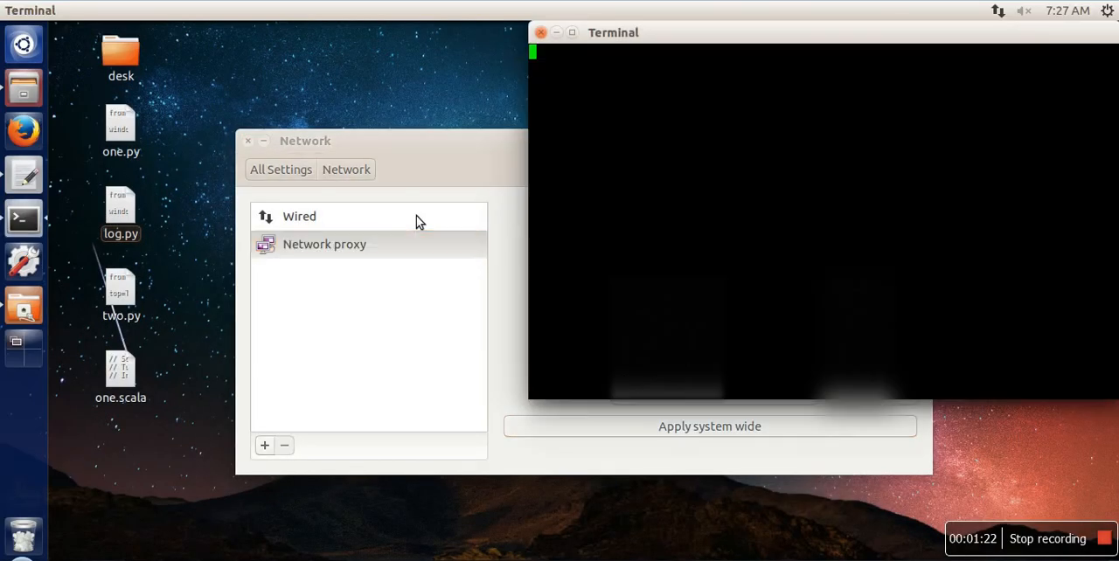
{"action": "left_click_drag", "start_coordinate": [629, 35], "coordinate": [453, 167]}
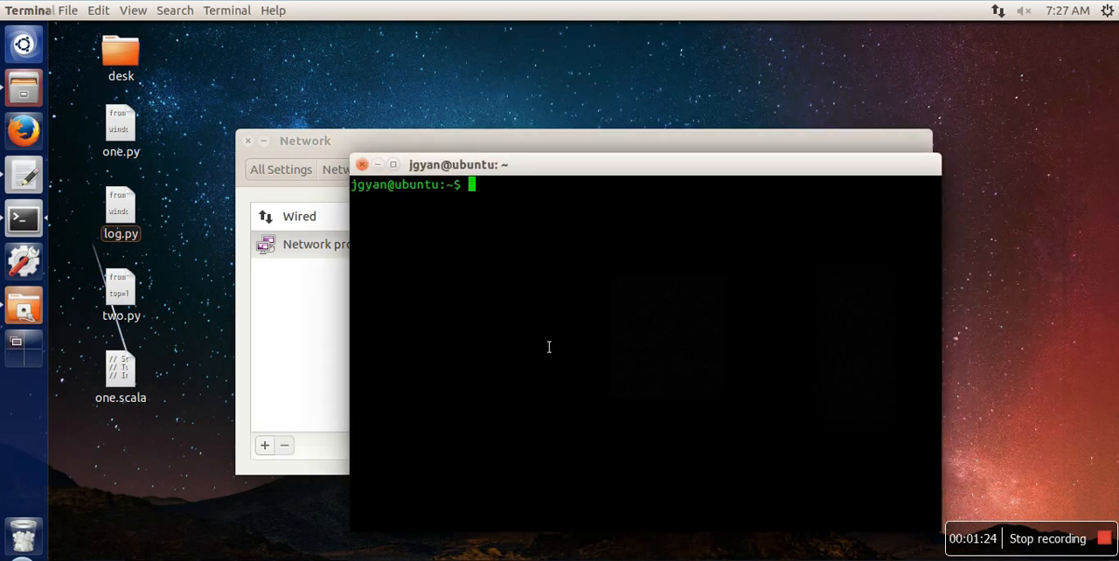
{"action": "type", "text": "sudo"}
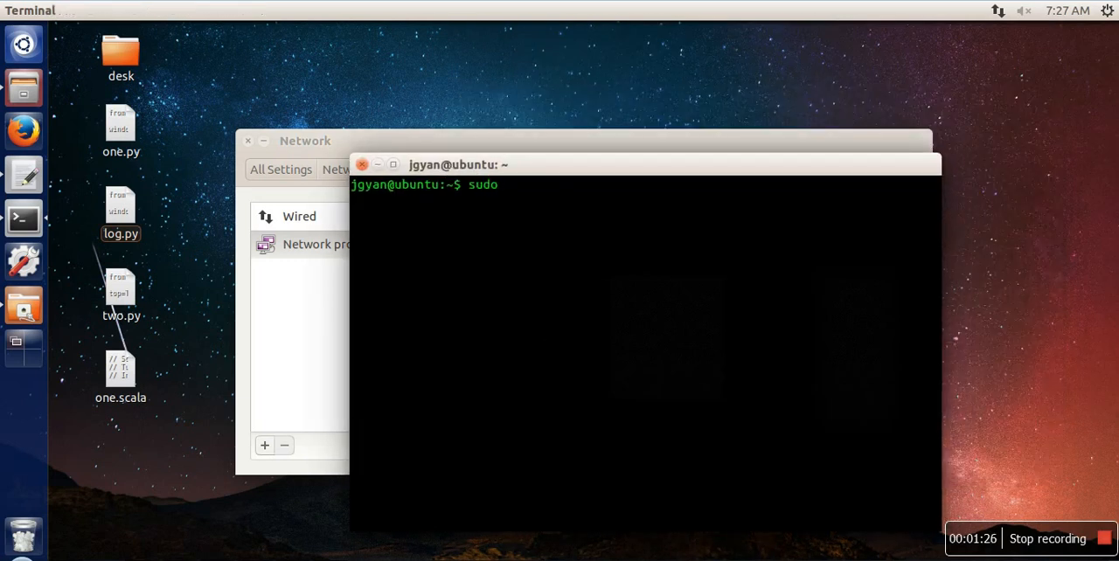
{"action": "type", "text": " gedit /etc/"}
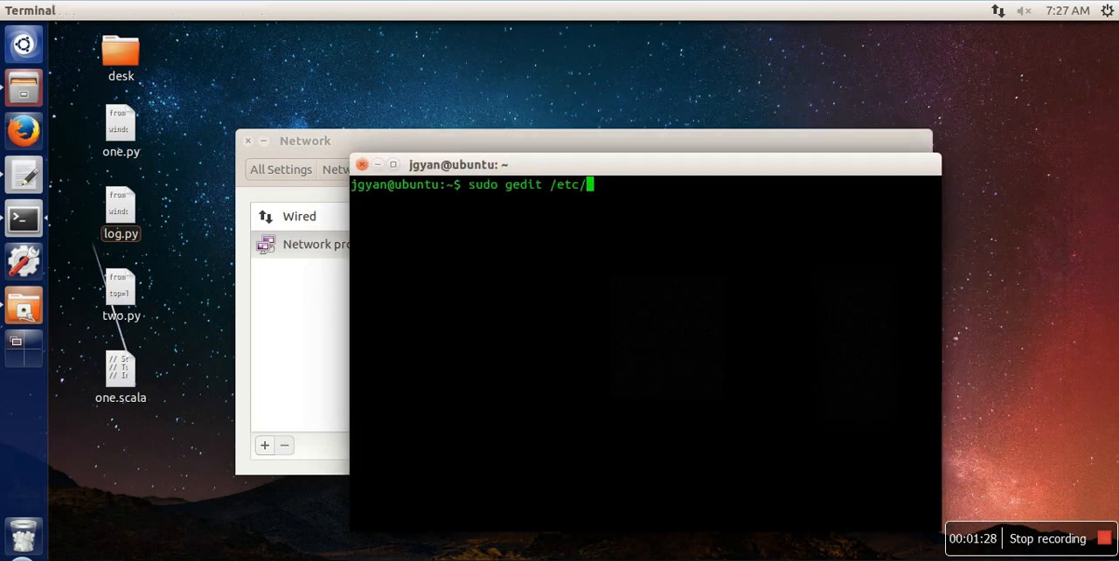
{"action": "type", "text": "apt/ap"}
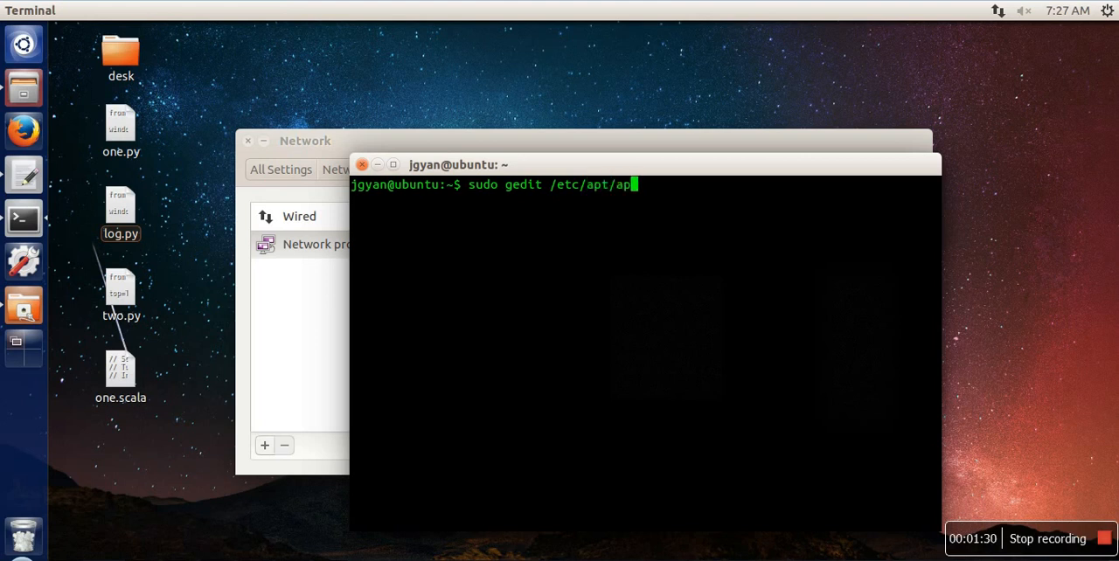
{"action": "type", "text": "t.conf"}
{"action": "key", "text": "Return"}
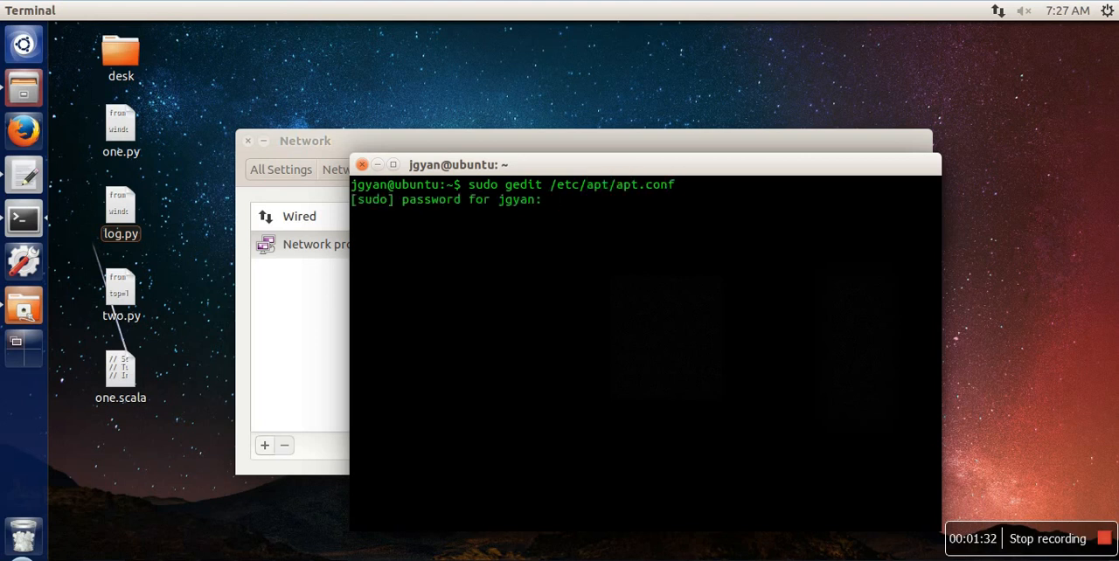
{"action": "type", "text": "password"}
{"action": "key", "text": "Return"}
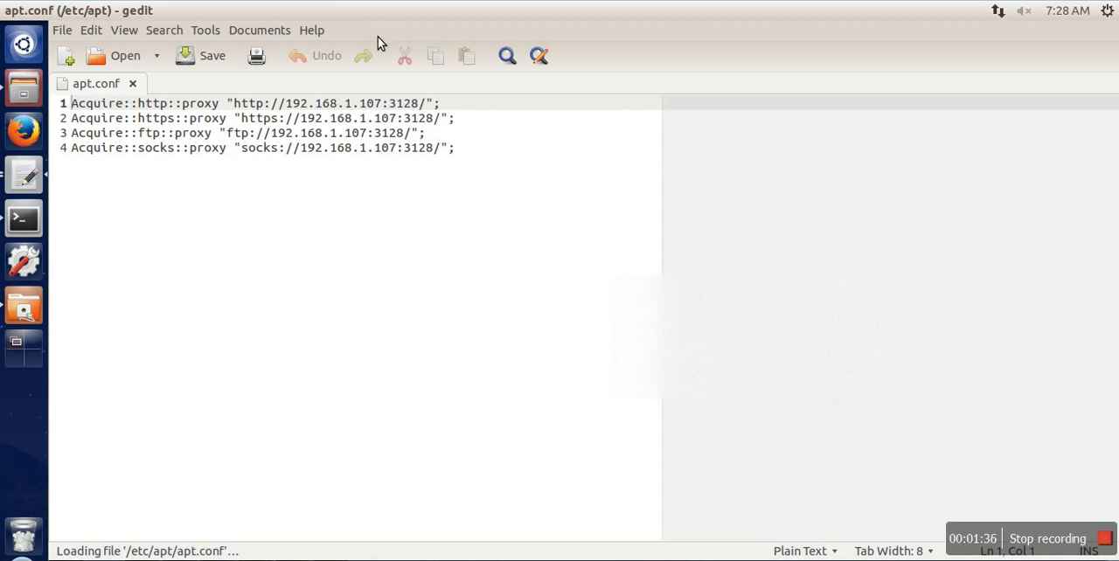
{"action": "double_click", "coordinate": [403, 22]}
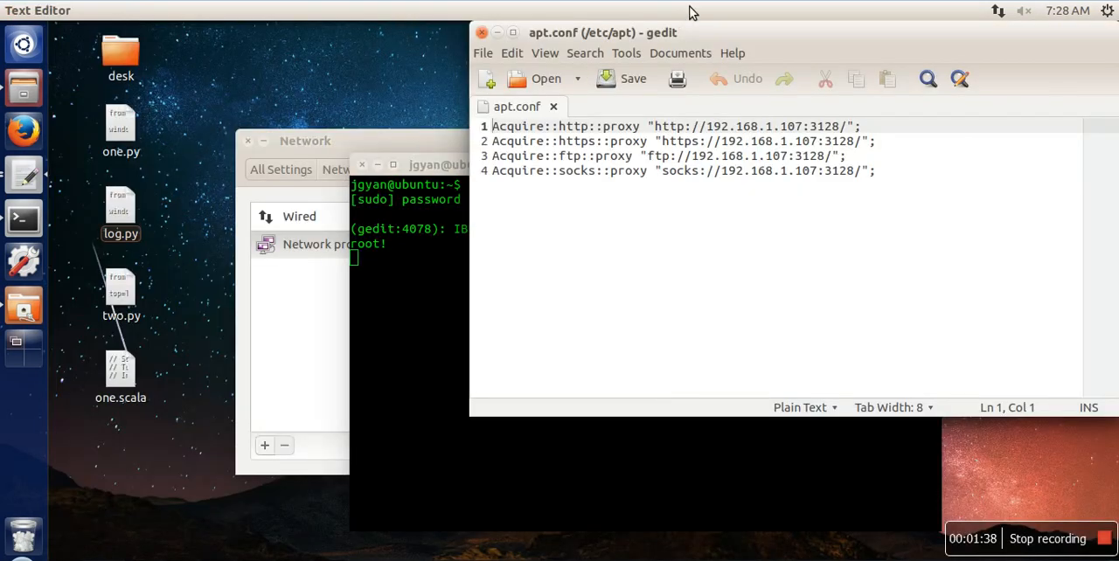
{"action": "left_click_drag", "start_coordinate": [690, 32], "coordinate": [550, 181]}
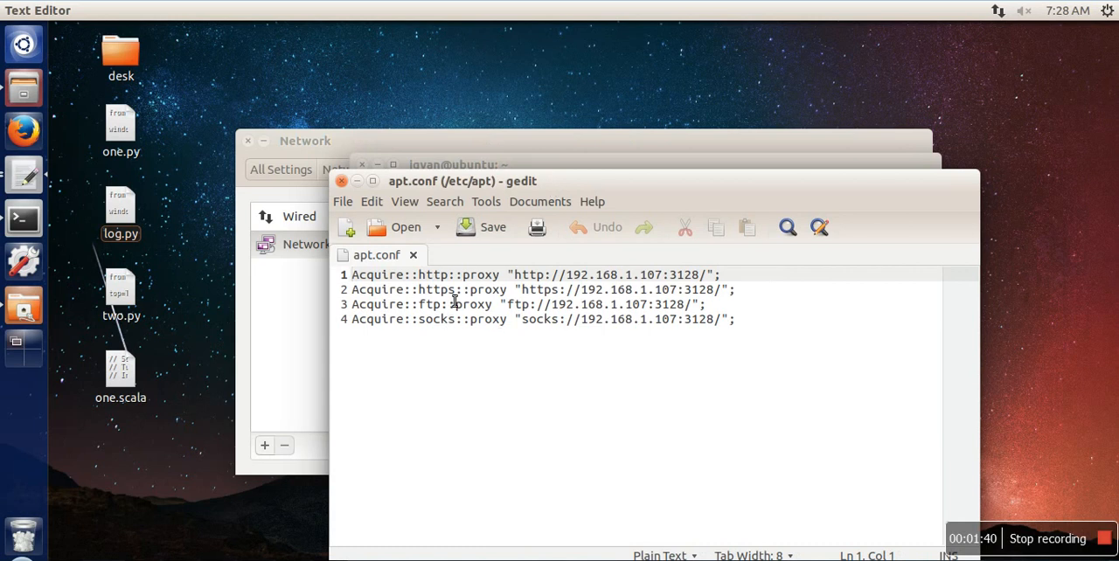
{"action": "left_click", "coordinate": [572, 279]}
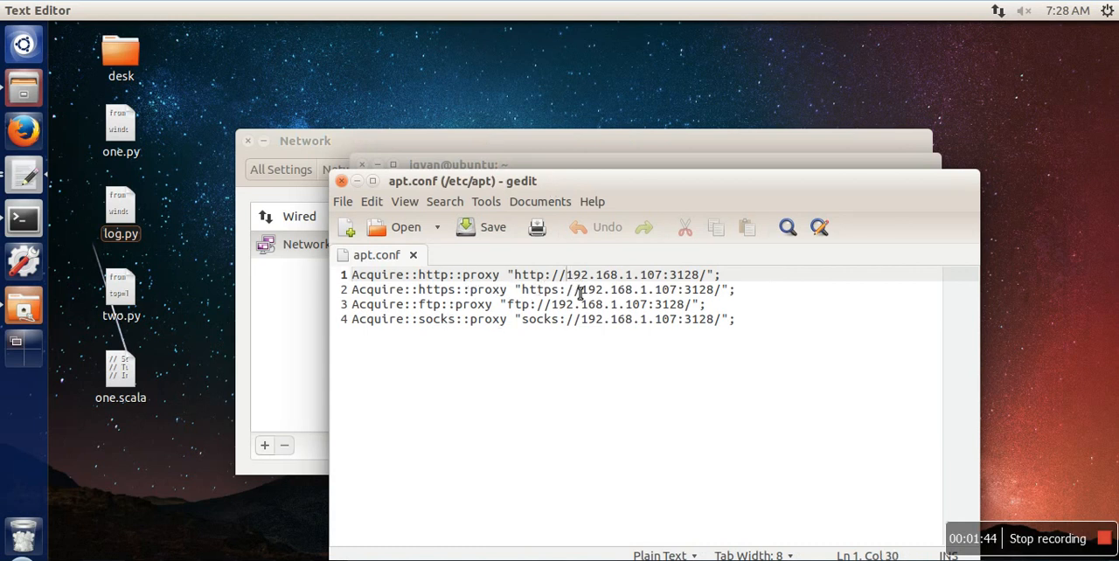
{"action": "type", "text": "User"}
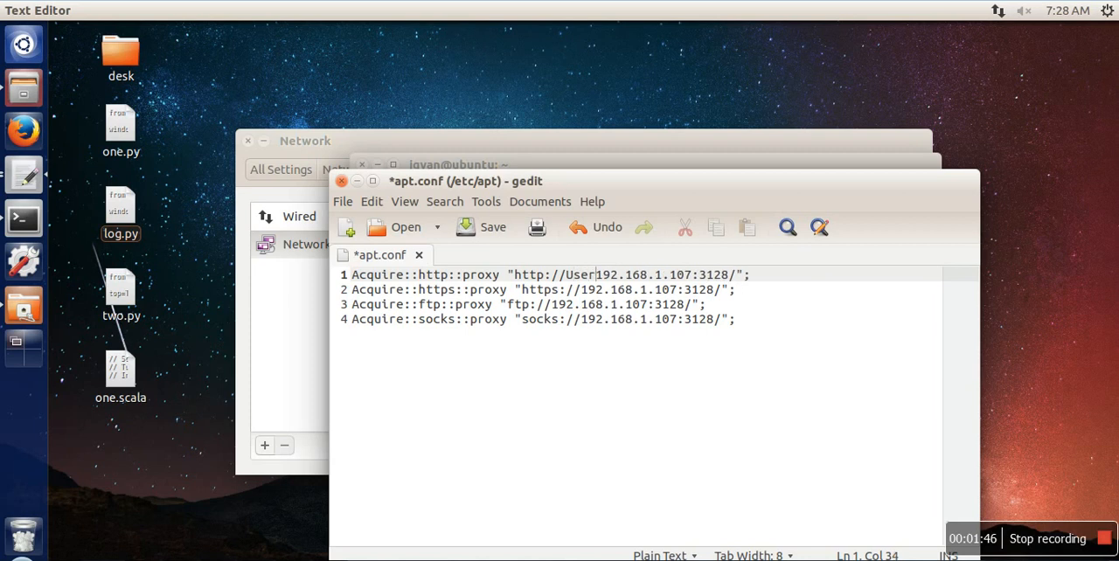
{"action": "type", "text": ":pw"}
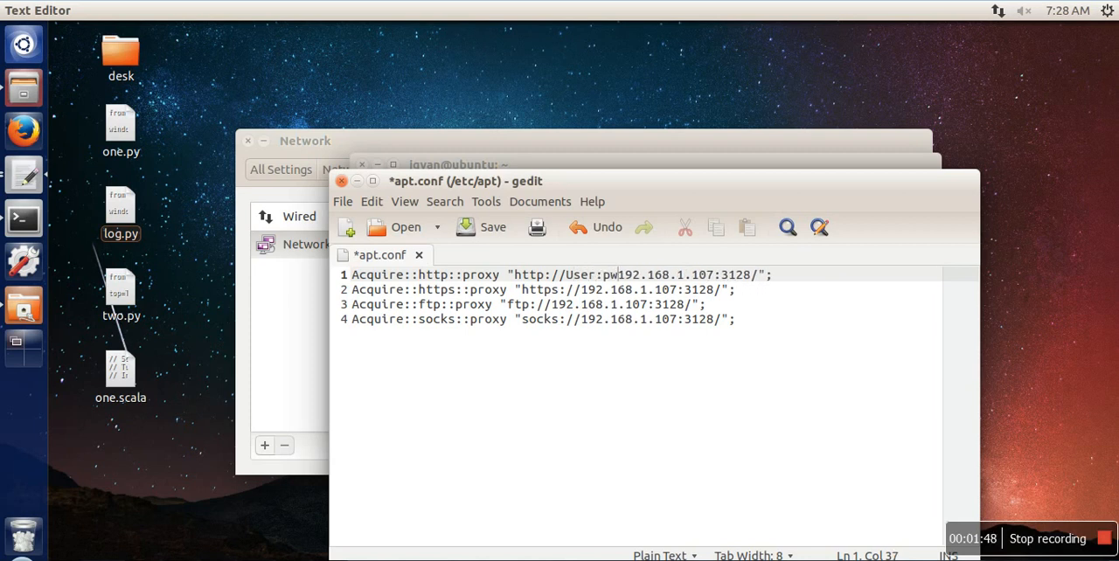
{"action": "type", "text": "d@"}
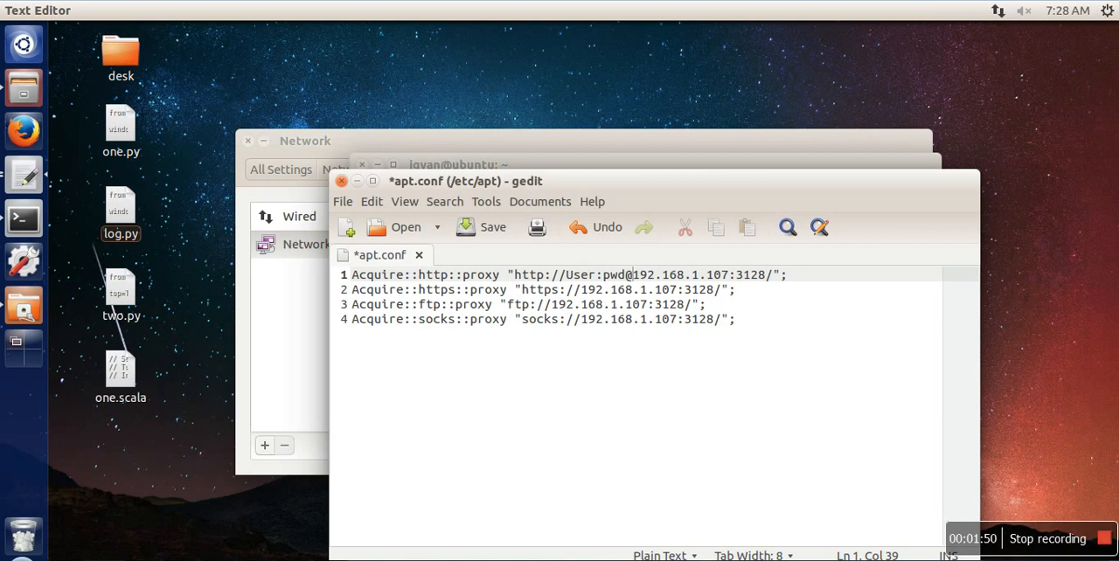
{"action": "left_click_drag", "start_coordinate": [633, 276], "coordinate": [567, 276]}
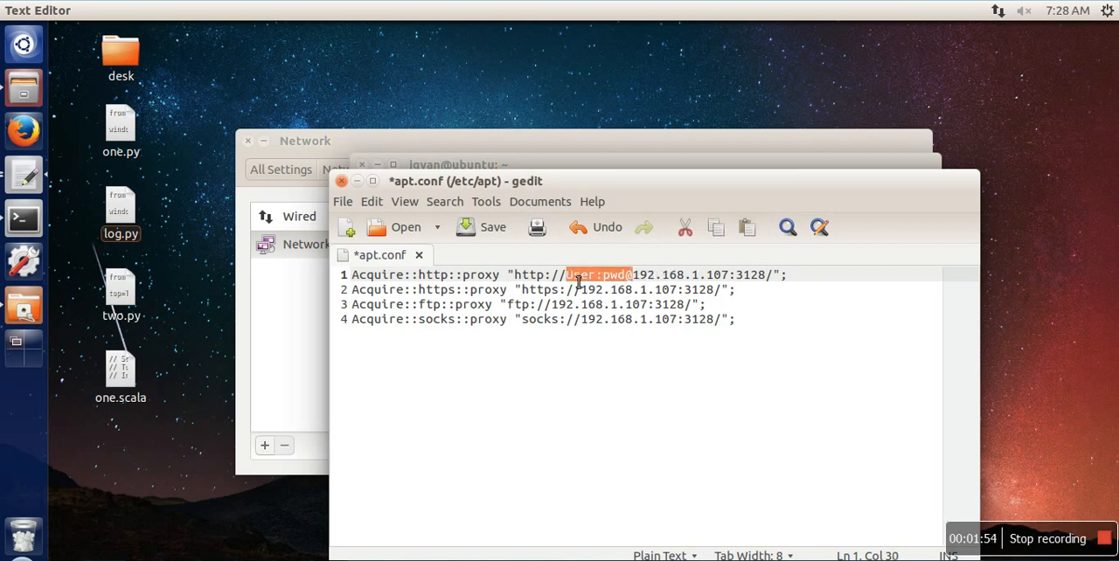
{"action": "key", "text": "ctrl+c"}
{"action": "left_click", "coordinate": [576, 289]}
{"action": "key", "text": "ctrl+v"}
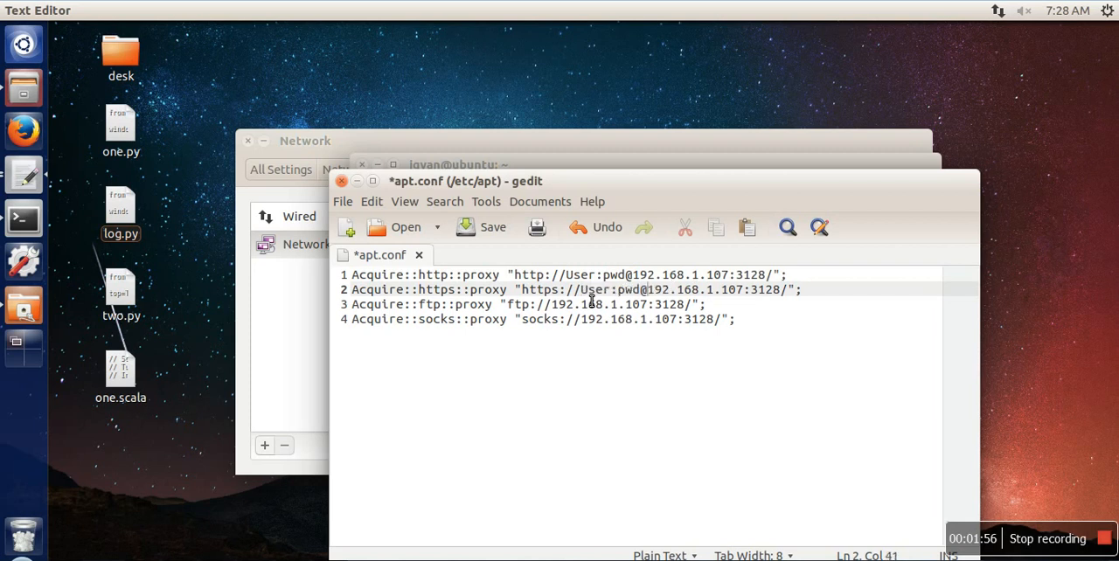
{"action": "left_click", "coordinate": [554, 304]}
{"action": "key", "text": "ctrl+v"}
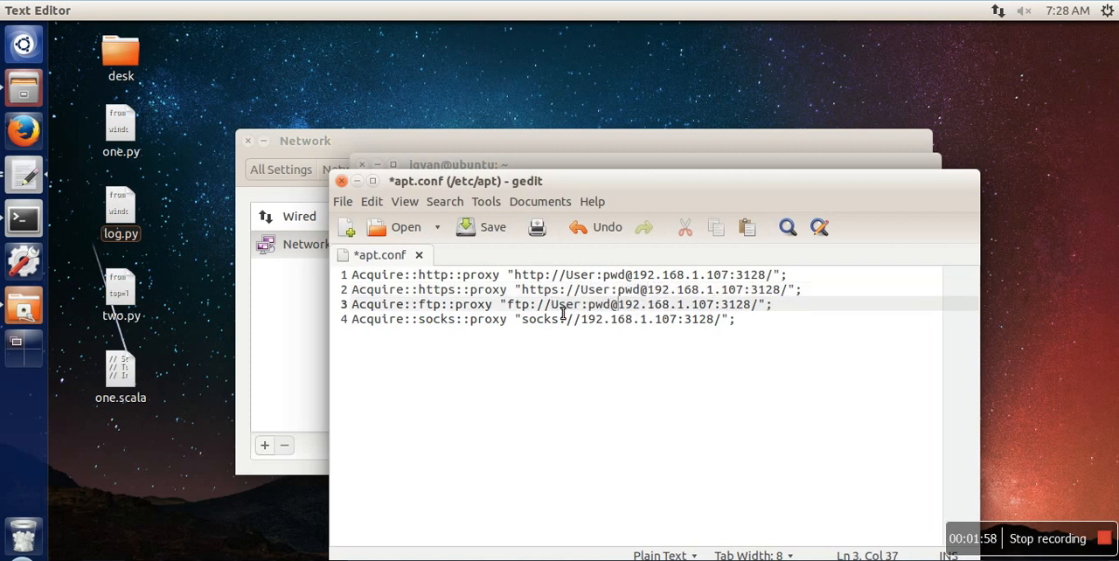
{"action": "left_click", "coordinate": [583, 319]}
{"action": "key", "text": "ctrl+v"}
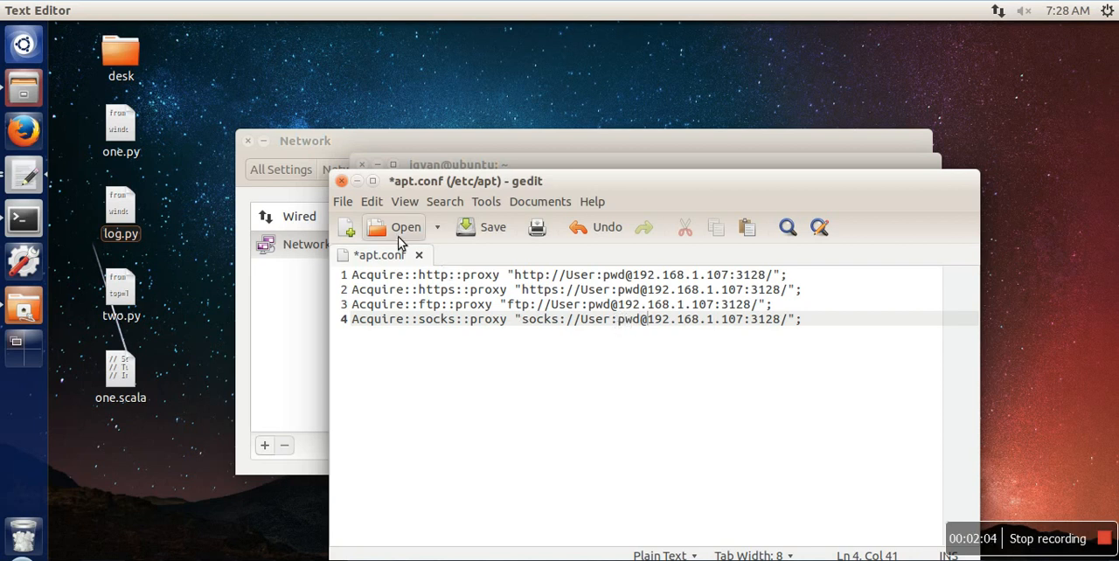
{"action": "left_click", "coordinate": [464, 234]}
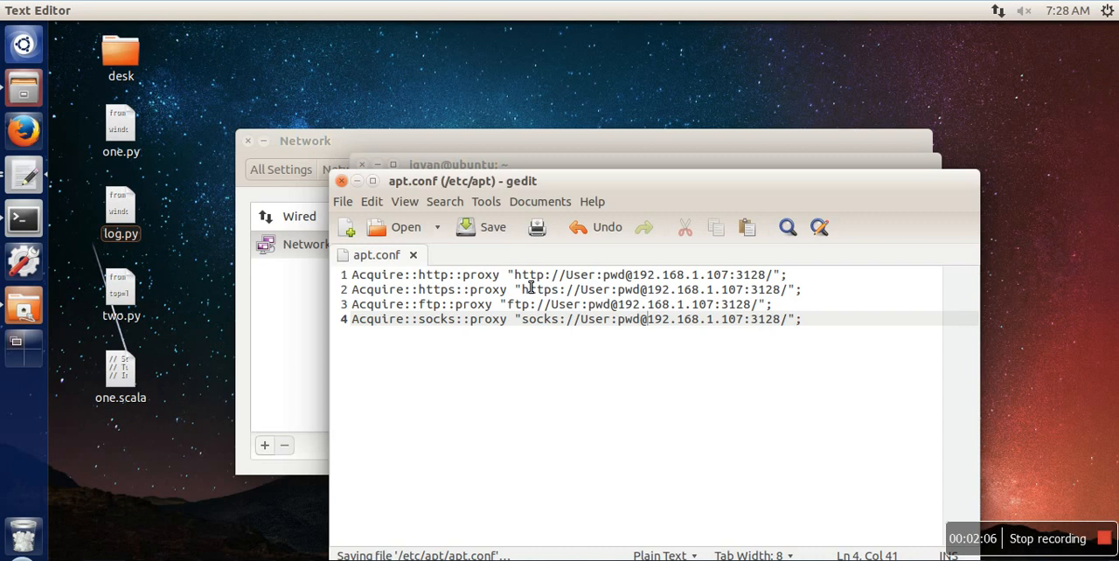
Step: Replace line 1's placeholder with the real user:password credentials and select them
{"action": "left_click", "coordinate": [607, 278]}
{"action": "key", "text": "BackSpace"}
{"action": "key", "text": "BackSpace"}
{"action": "key", "text": "BackSpace"}
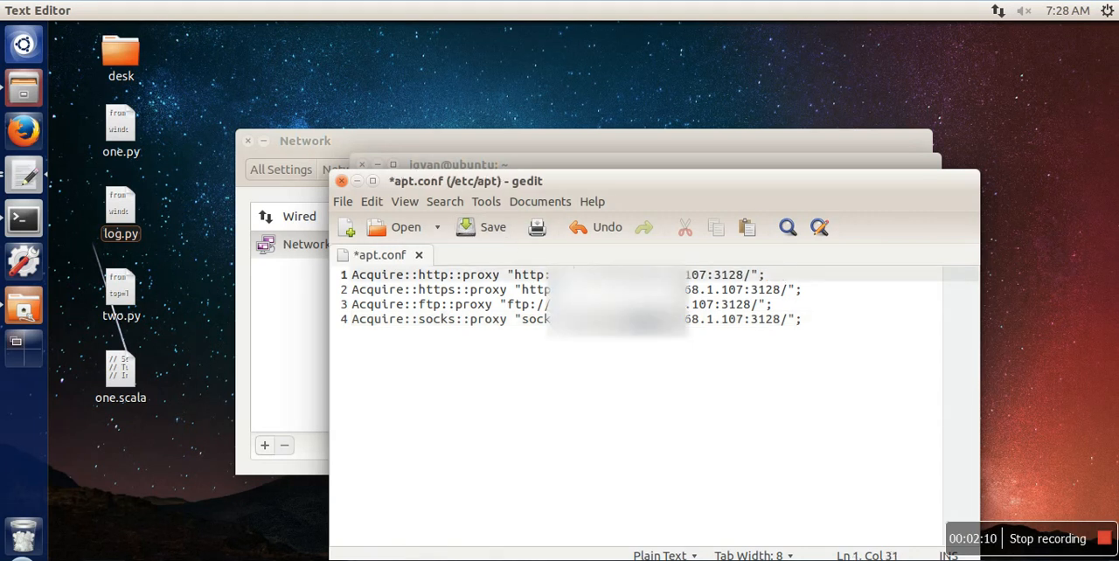
{"action": "key", "text": "BackSpace"}
{"action": "type", "text": "168.1.1"}
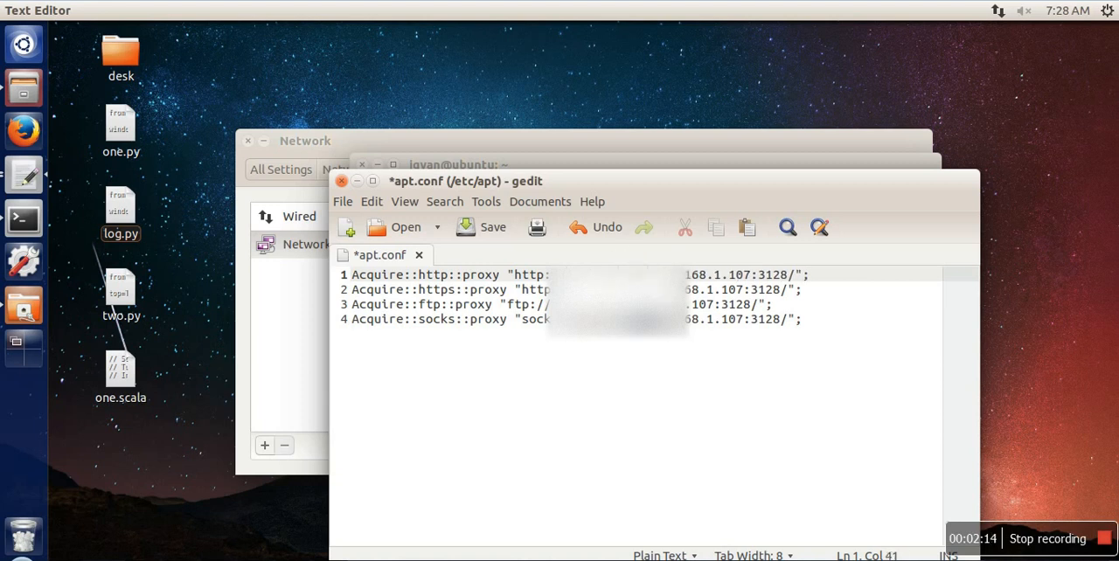
{"action": "key", "text": "BackSpace"}
{"action": "key", "text": "BackSpace"}
{"action": "key", "text": "BackSpace"}
{"action": "type", "text": "192.168"}
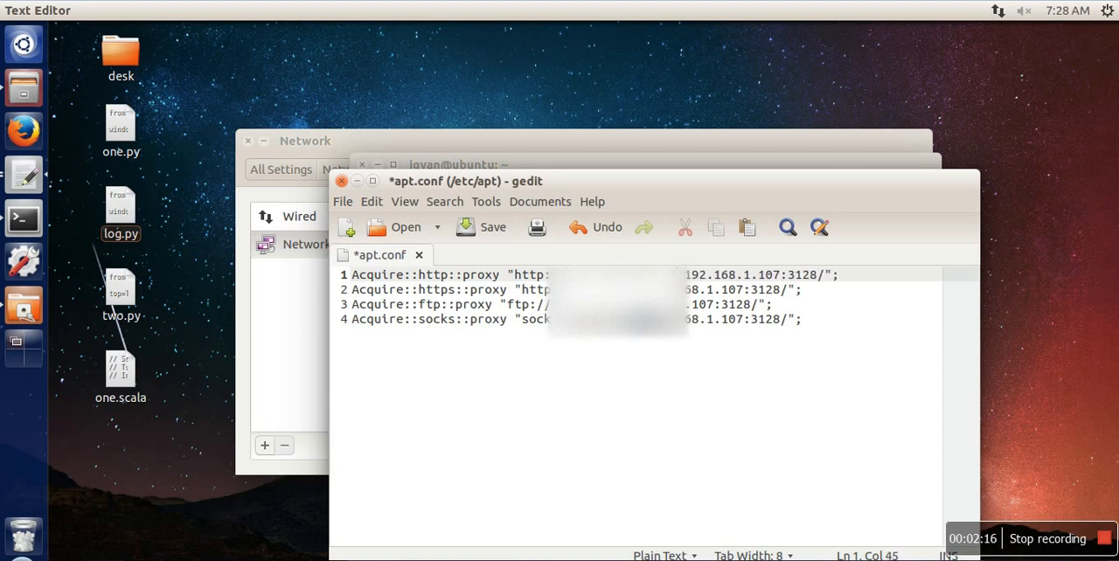
{"action": "type", "text": "@23"}
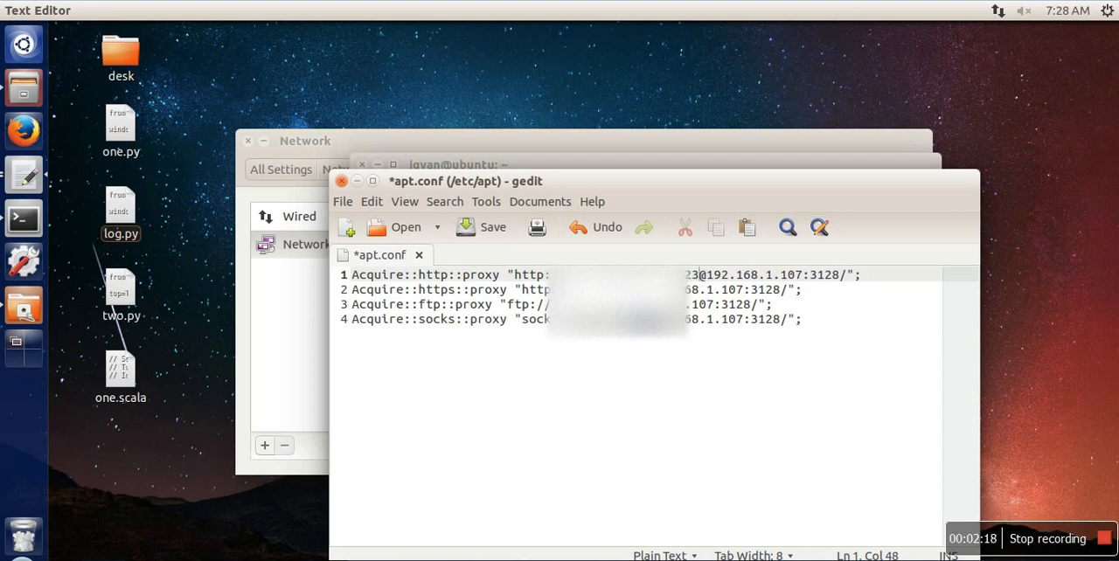
{"action": "left_click_drag", "start_coordinate": [699, 275], "coordinate": [565, 274]}
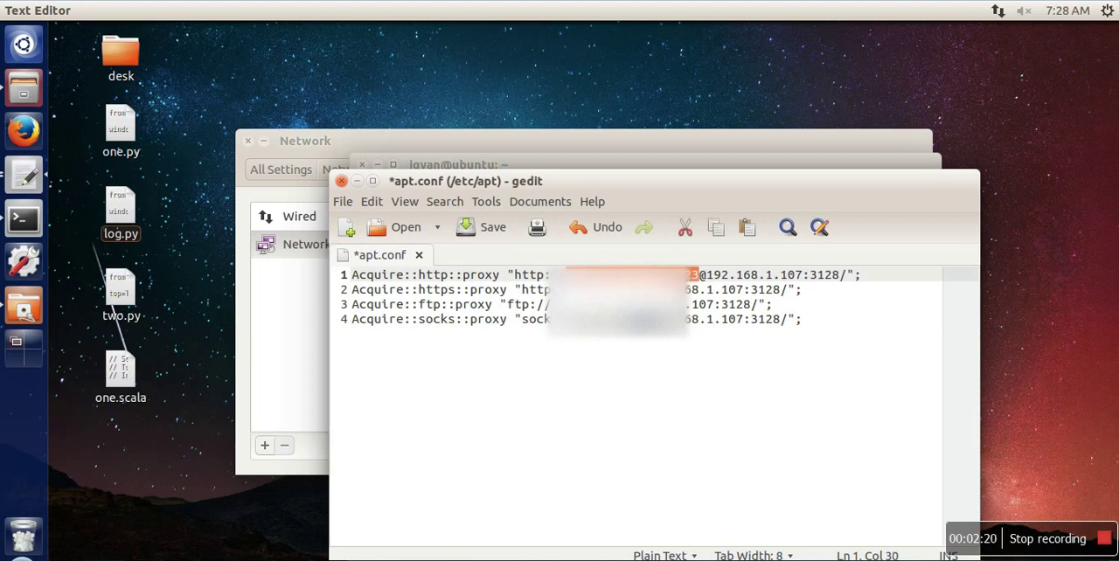
Step: Paste the real credentials into the proxy lines 2–4 and save apt.conf
{"action": "left_click", "coordinate": [715, 289]}
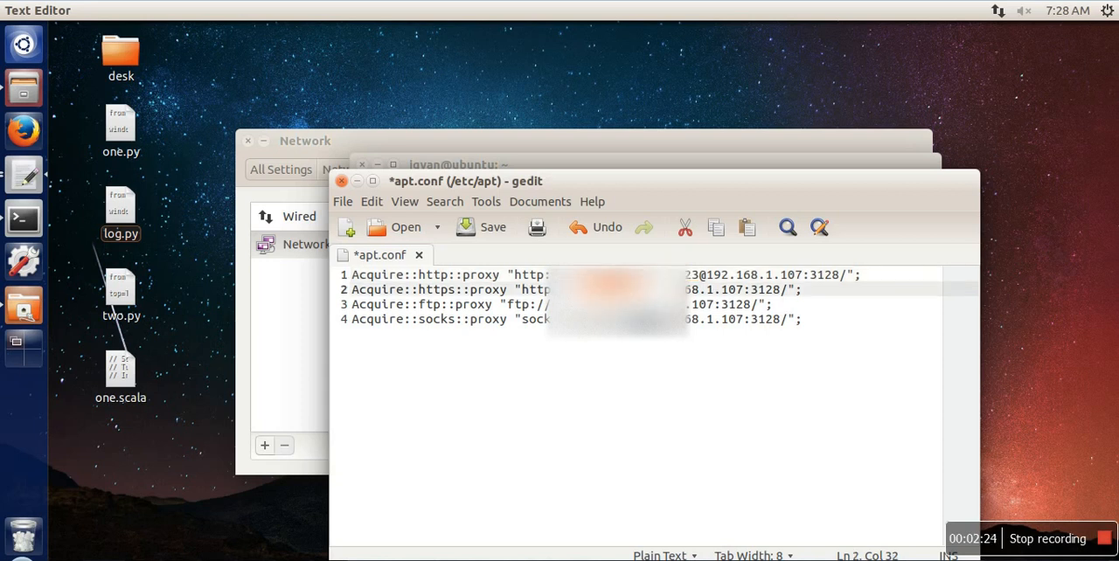
{"action": "key", "text": "ctrl+v"}
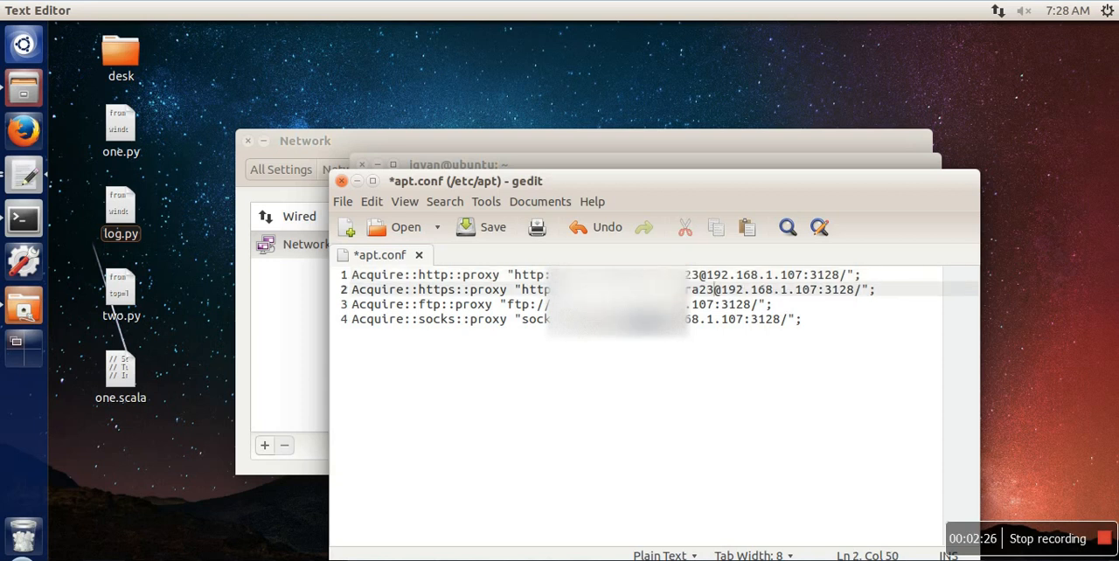
{"action": "key", "text": "Down"}
{"action": "key", "text": "Left"}
{"action": "key", "text": "Left"}
{"action": "key", "text": "Left"}
{"action": "key", "text": "ctrl+v"}
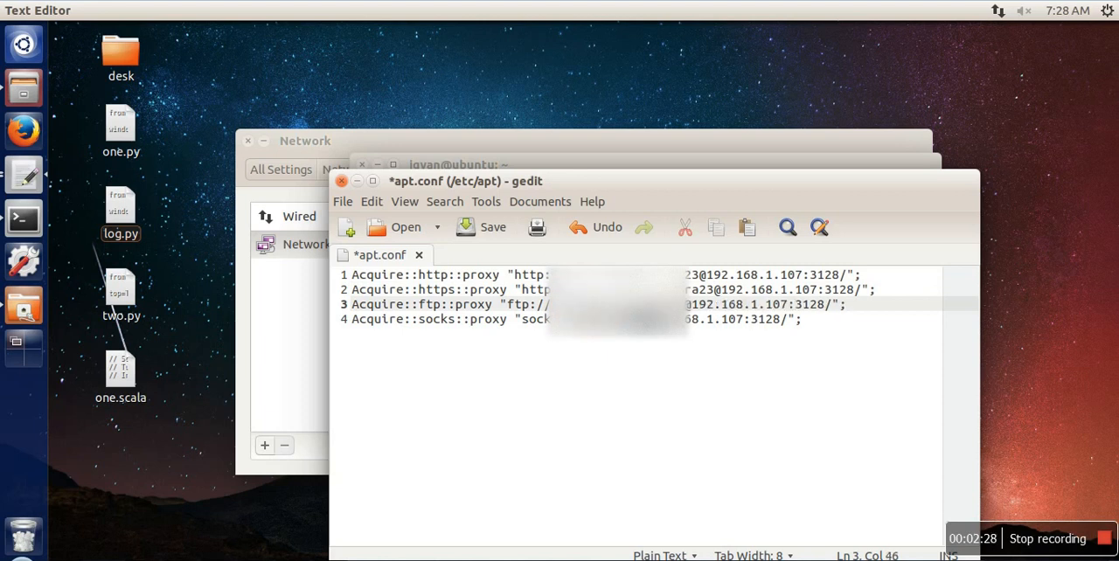
{"action": "key", "text": "Down"}
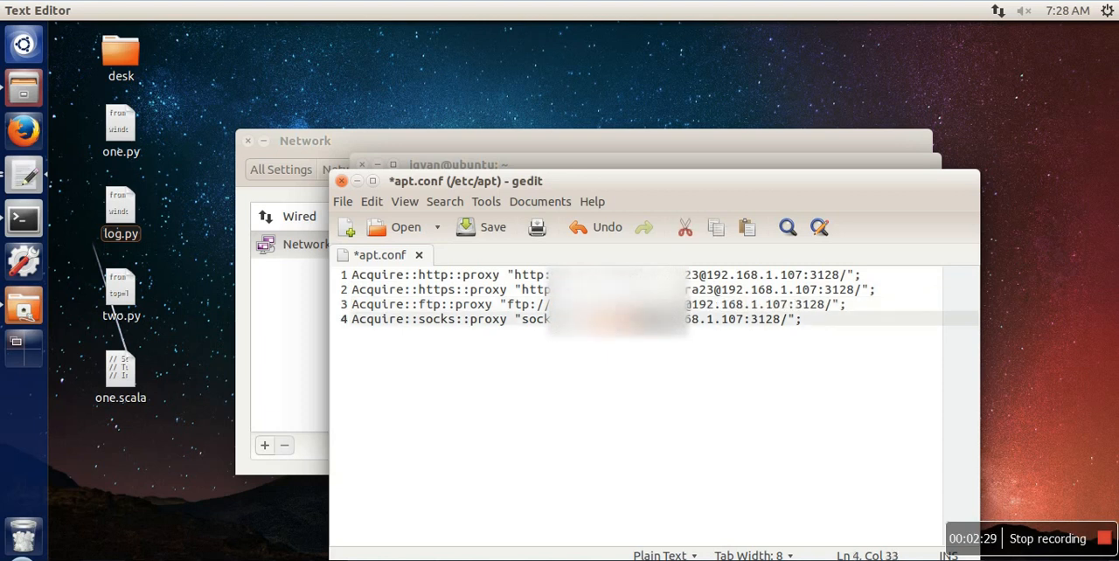
{"action": "key", "text": "ctrl+v"}
{"action": "left_click", "coordinate": [479, 228]}
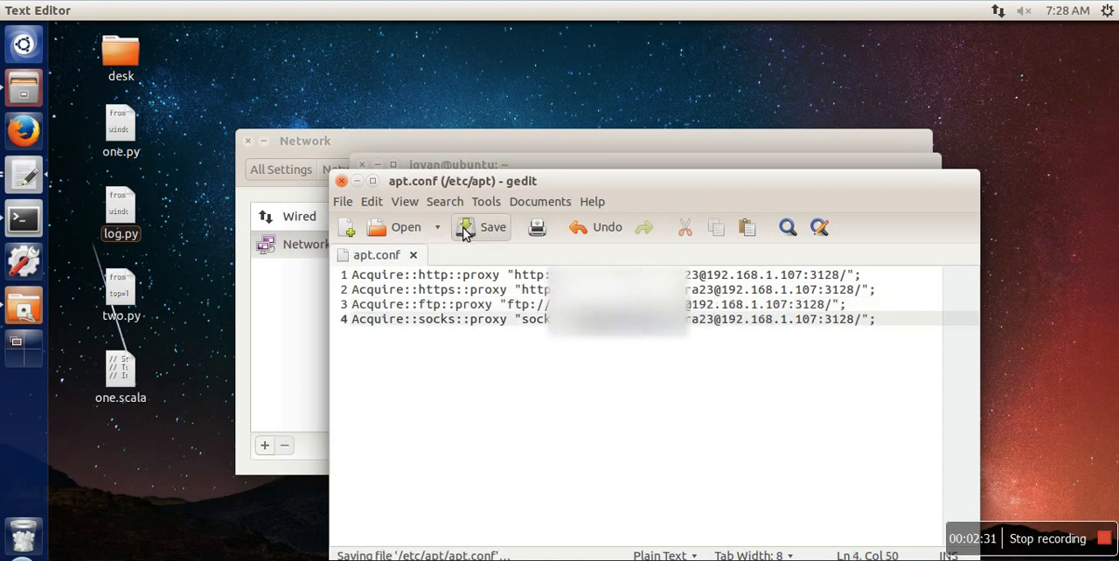
Step: Close gedit and run 'sudo apt-get update' through the proxy
{"action": "left_click", "coordinate": [342, 182]}
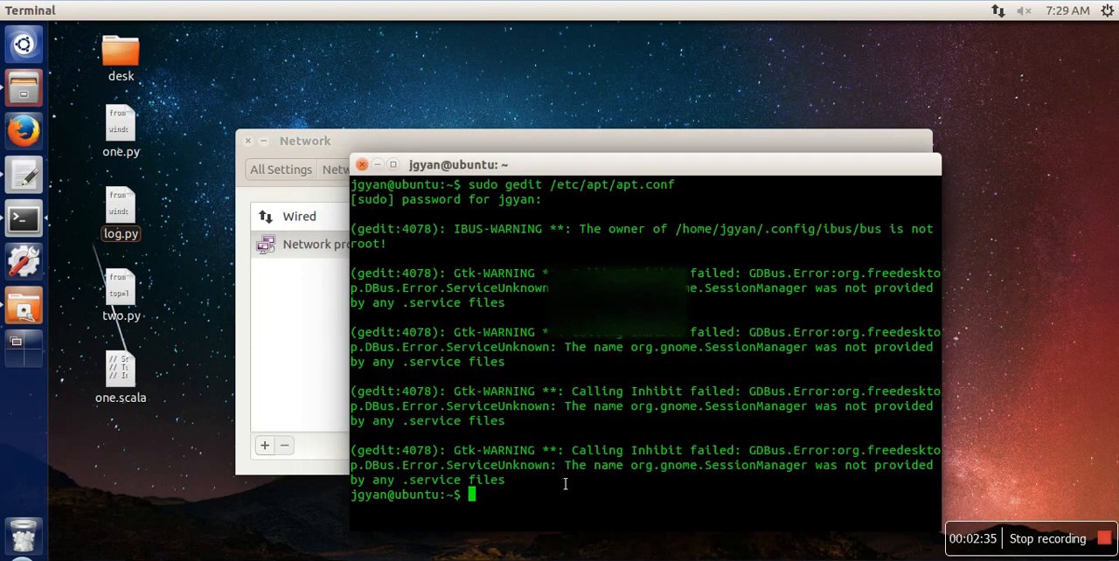
{"action": "type", "text": "sudo "}
{"action": "type", "text": "apt-get up"}
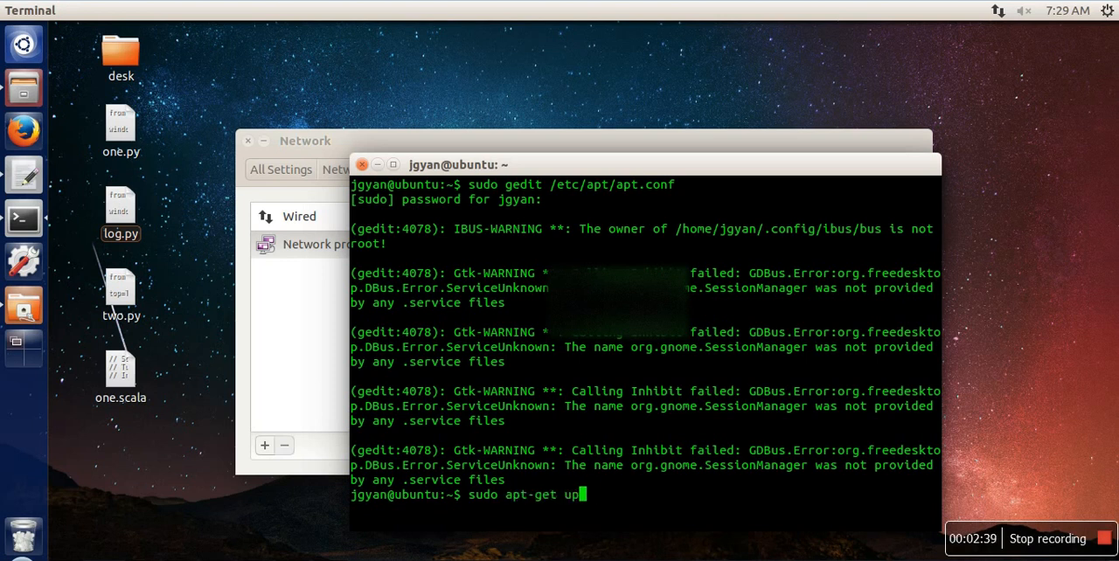
{"action": "type", "text": "date"}
{"action": "key", "text": "Return"}
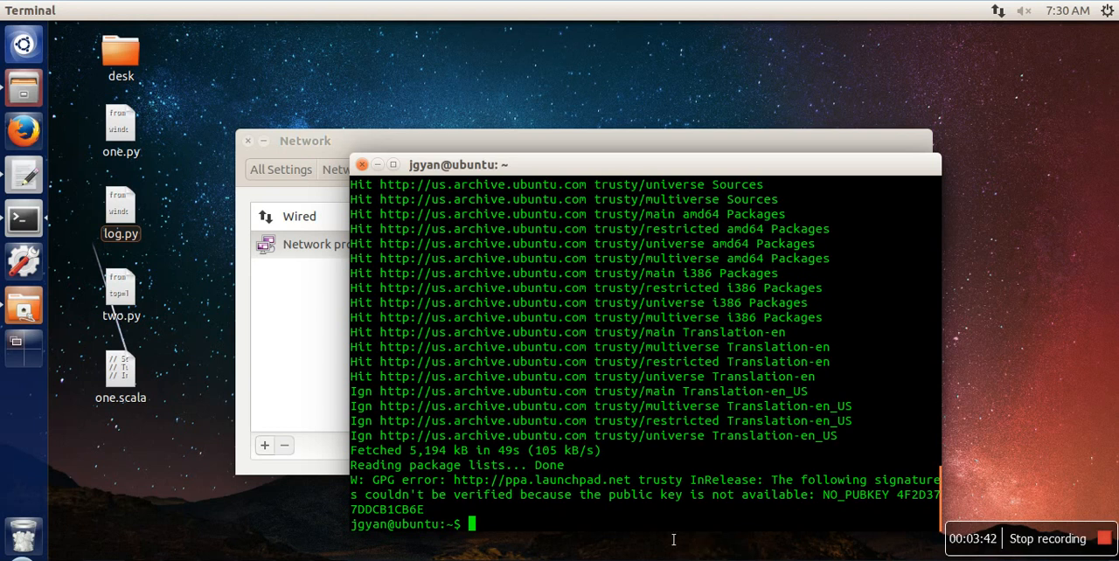
{"action": "type", "text": "clear"}
Step: Clear the screen, then run apt-get install for python-networkx and python-matplotlib
{"action": "key", "text": "Return"}
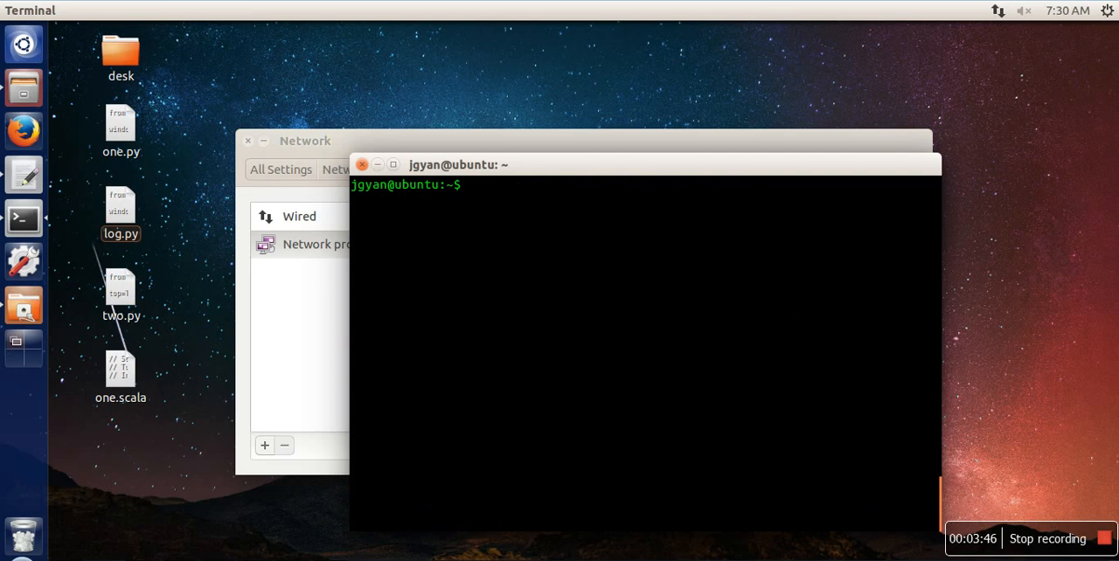
{"action": "type", "text": "su"}
{"action": "type", "text": "do apt-ge"}
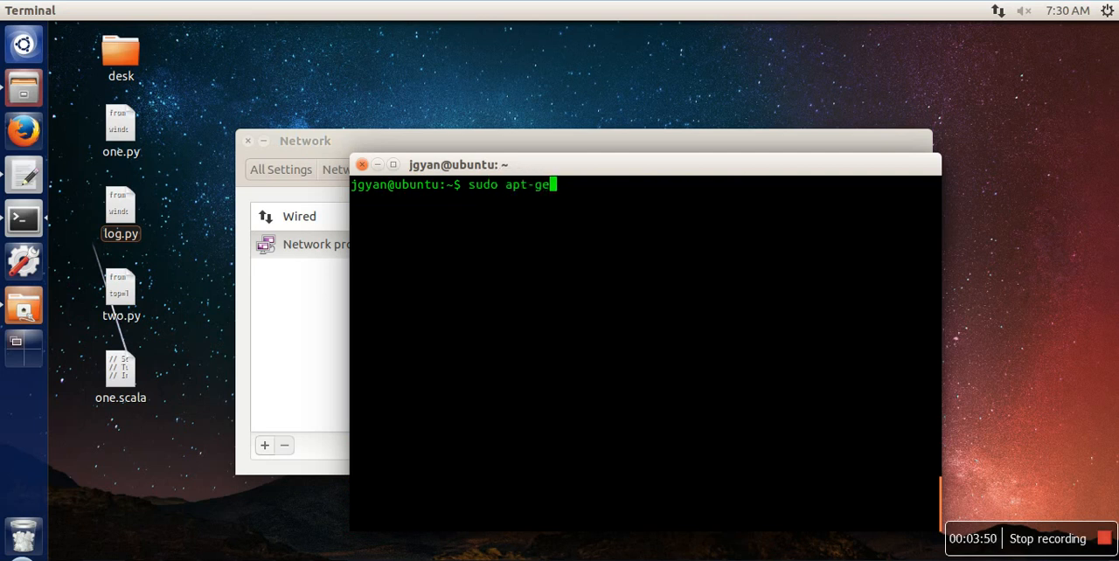
{"action": "type", "text": "t install python"}
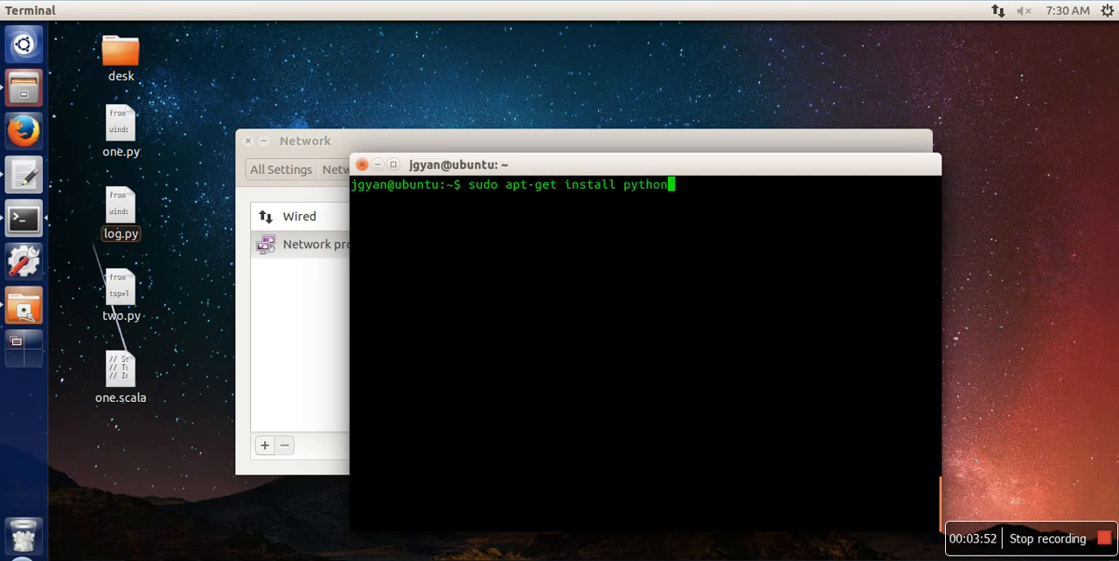
{"action": "type", "text": "-networkx"}
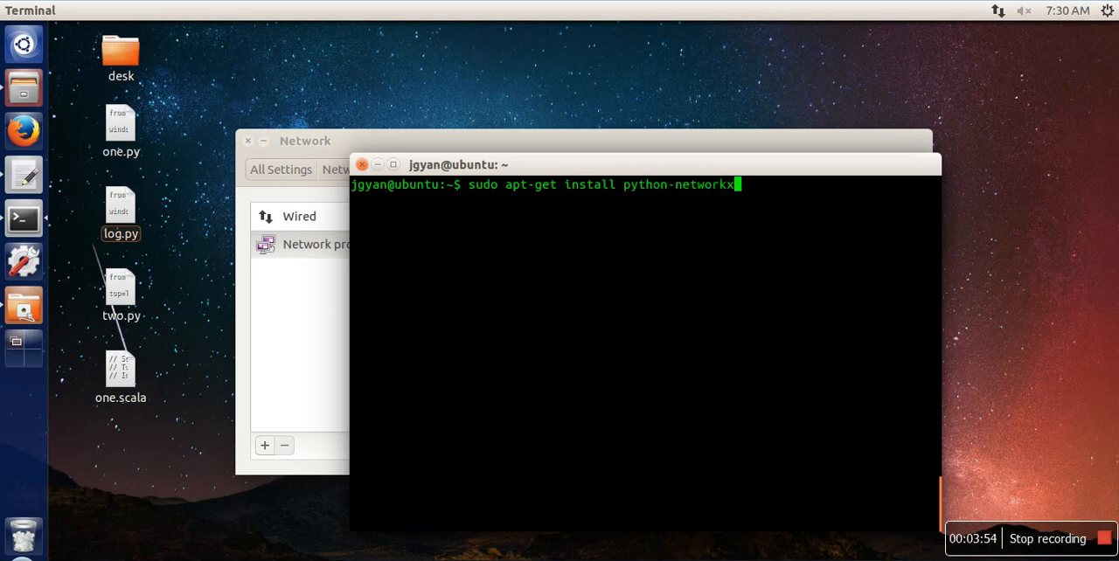
{"action": "key", "text": "Return"}
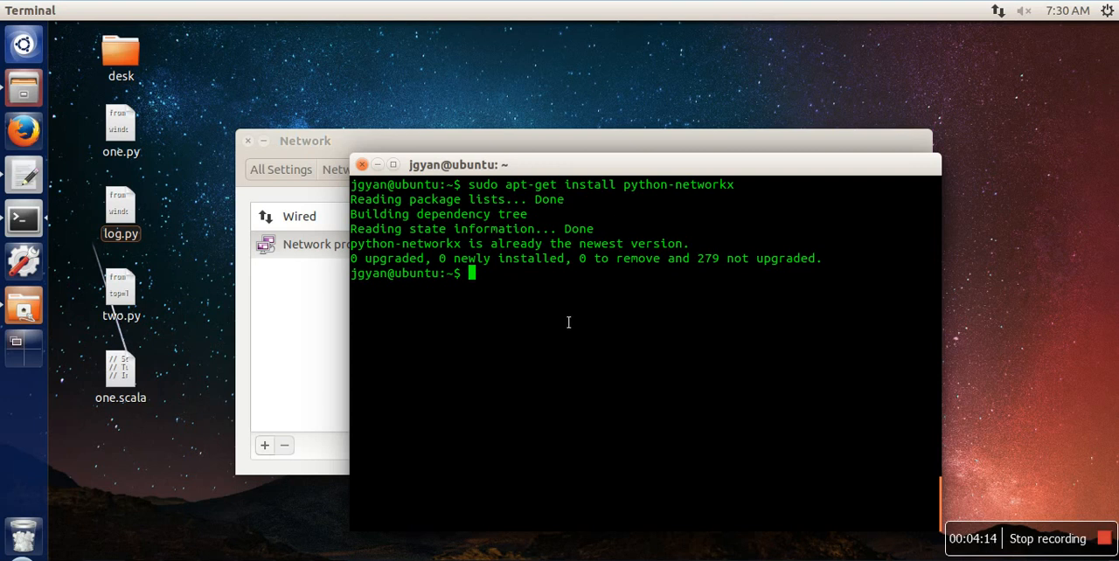
{"action": "type", "text": "sudo apt"}
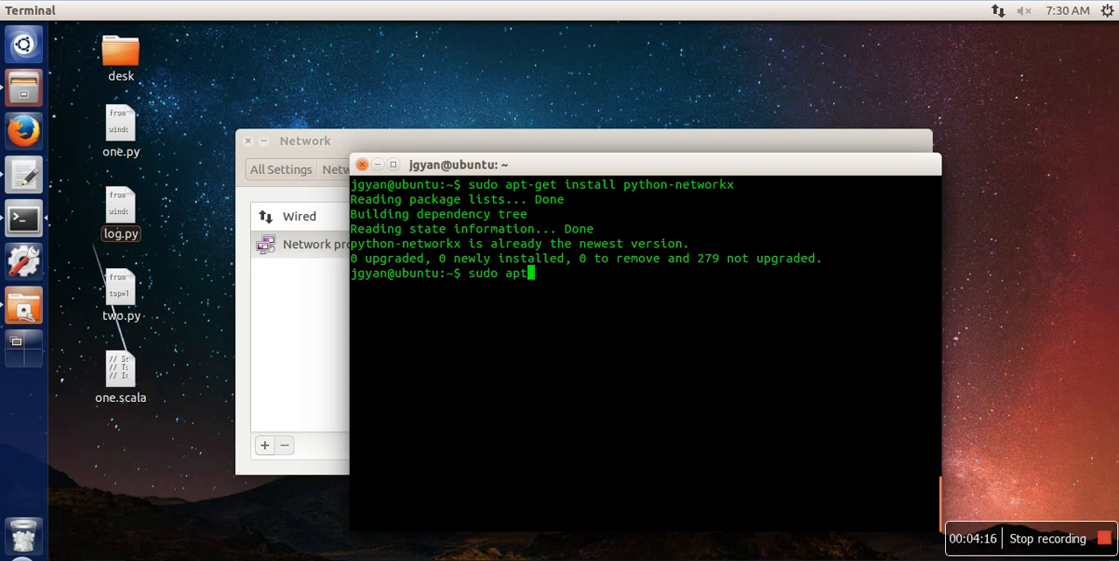
{"action": "type", "text": "-get install "}
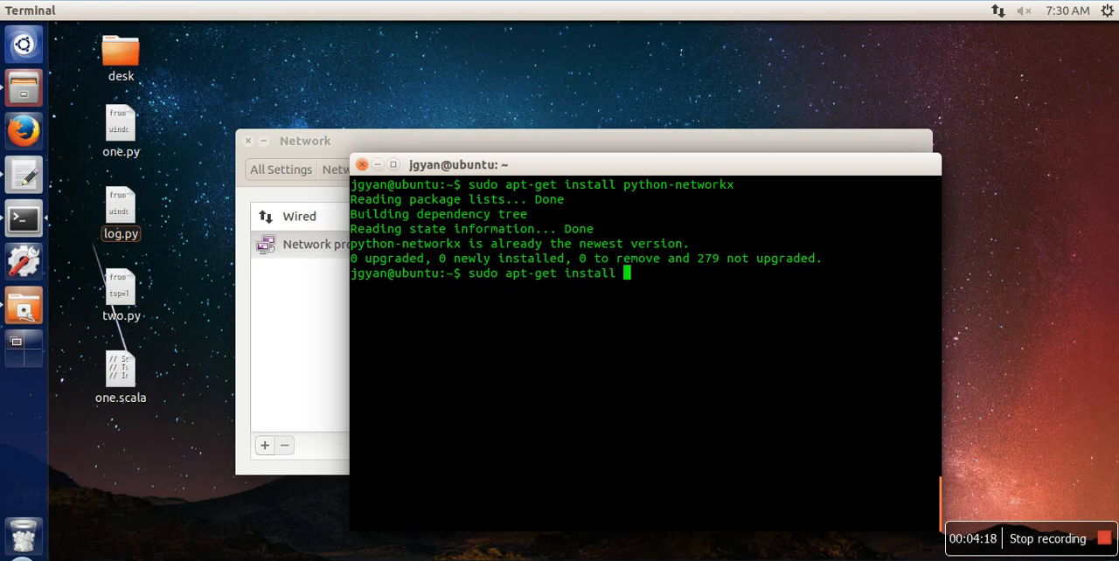
{"action": "type", "text": "matp"}
{"action": "key", "text": "BackSpace"}
{"action": "key", "text": "BackSpace"}
{"action": "key", "text": "BackSpace"}
{"action": "key", "text": "BackSpace"}
{"action": "type", "text": "p"}
{"action": "type", "text": "ython-"}
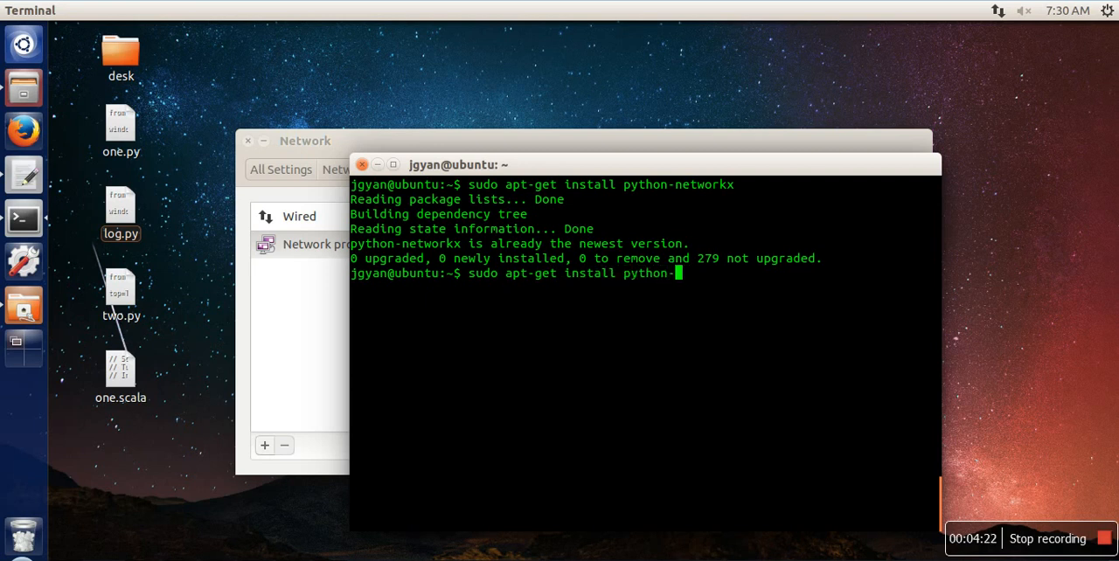
{"action": "type", "text": "matplotli"}
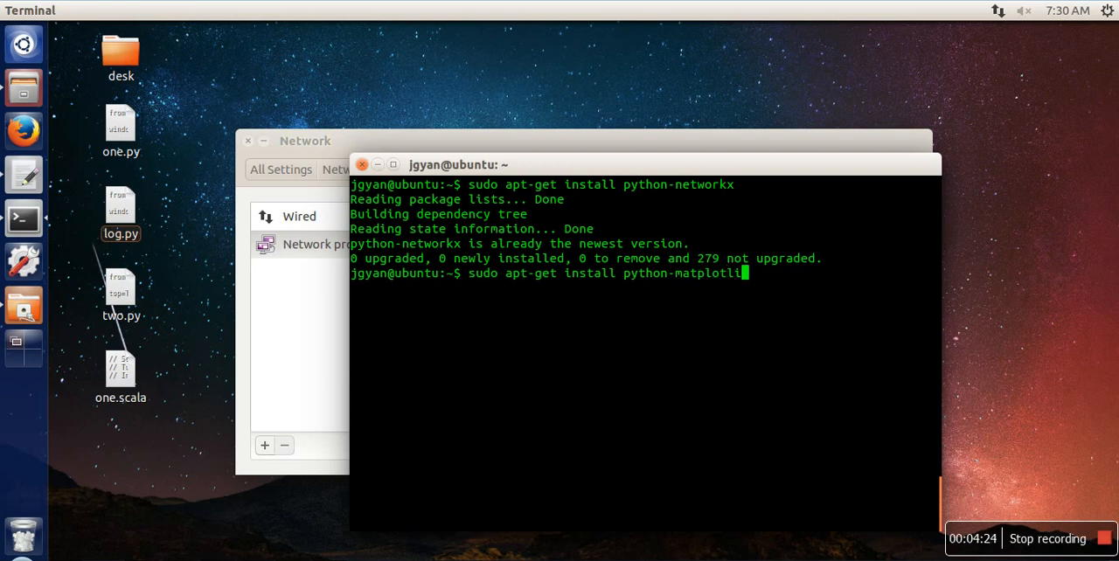
{"action": "type", "text": "b"}
{"action": "key", "text": "Return"}
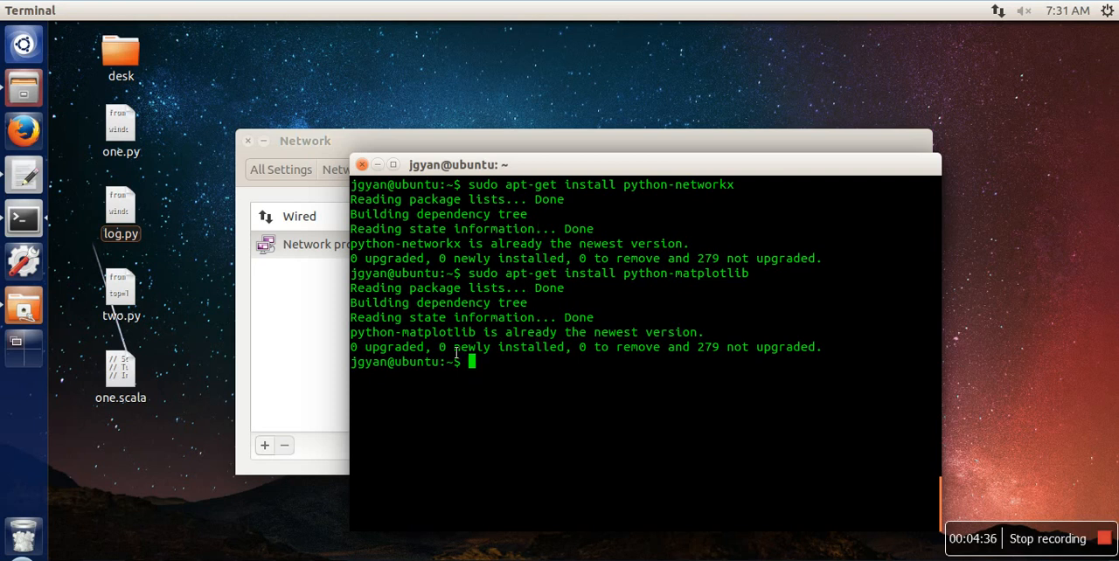
{"action": "type", "text": "clear"}
Step: Clear the terminal and switch focus back to the desktop
{"action": "key", "text": "Return"}
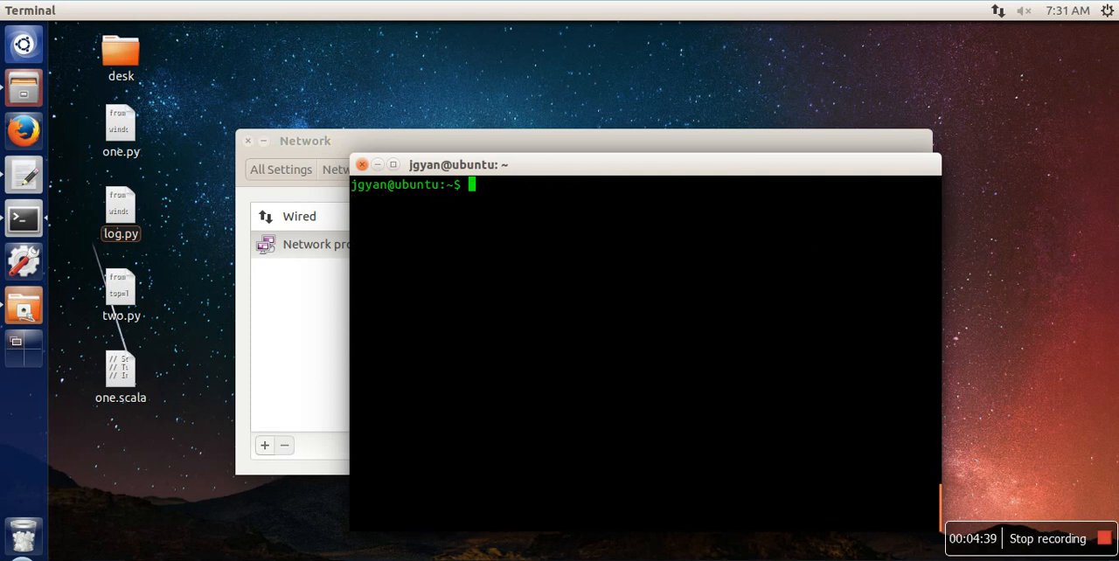
{"action": "left_click", "coordinate": [298, 287]}
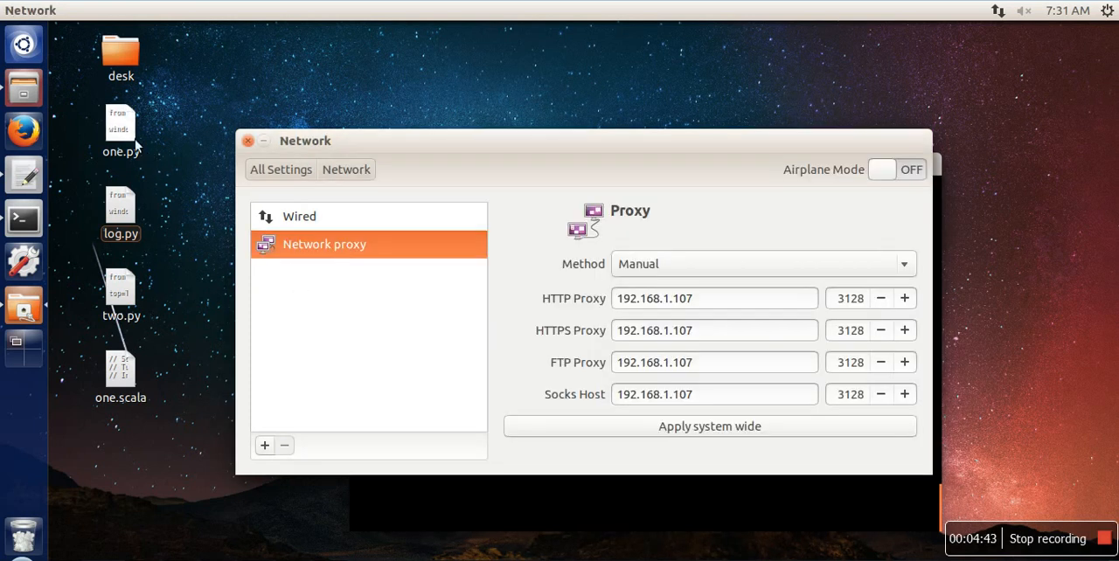
{"action": "left_click", "coordinate": [175, 219]}
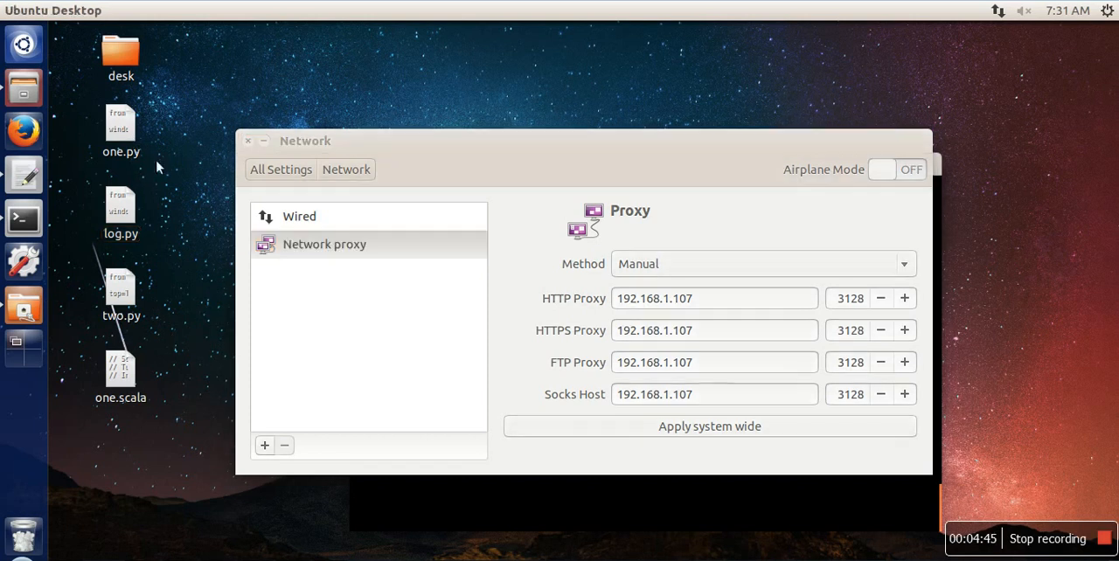
Step: Open the desk folder full screen in Files and open basic.py in gedit
{"action": "double_click", "coordinate": [127, 68]}
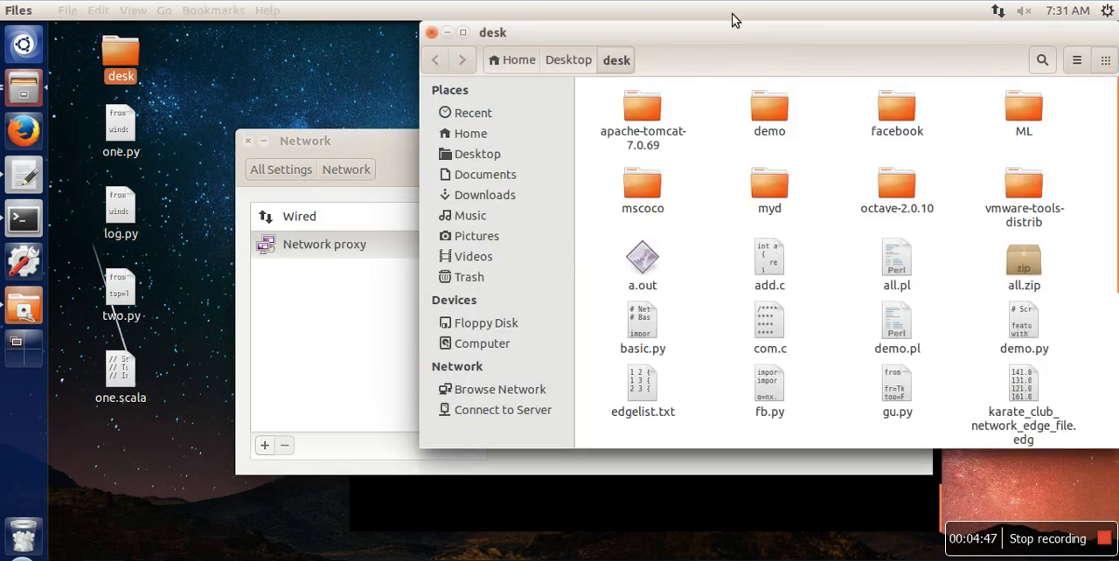
{"action": "double_click", "coordinate": [722, 36]}
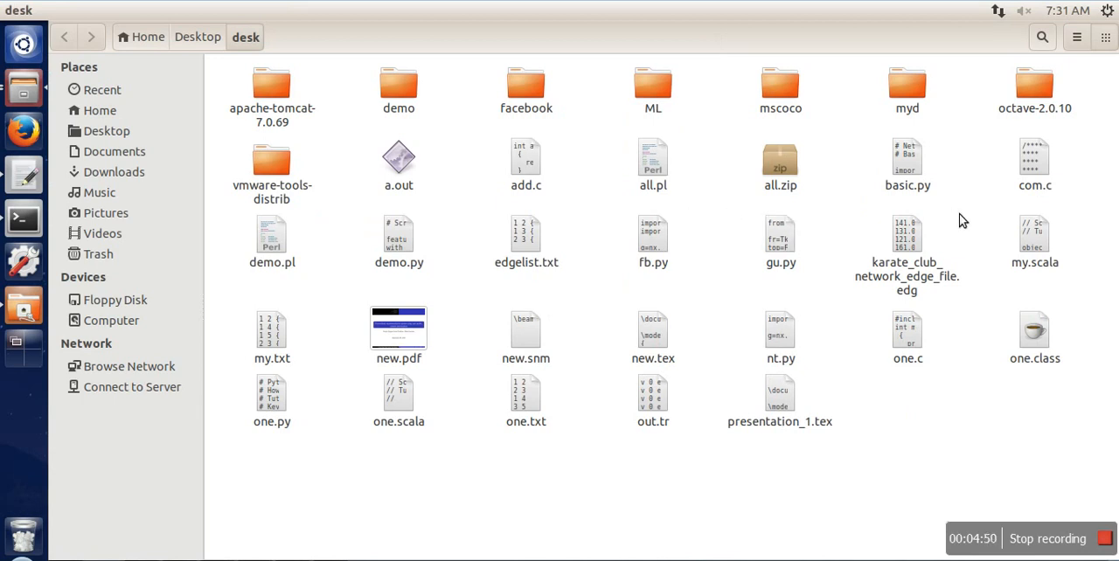
{"action": "double_click", "coordinate": [916, 180]}
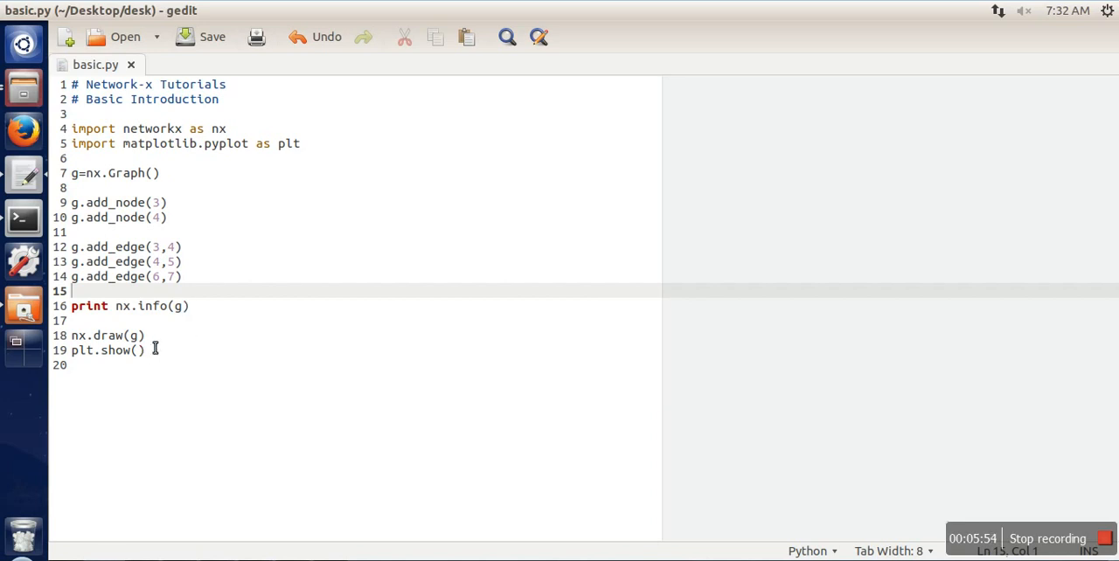
Step: Highlight the nx.draw(g) and plt.show() lines, then save basic.py
{"action": "left_click_drag", "start_coordinate": [145, 335], "coordinate": [72, 335]}
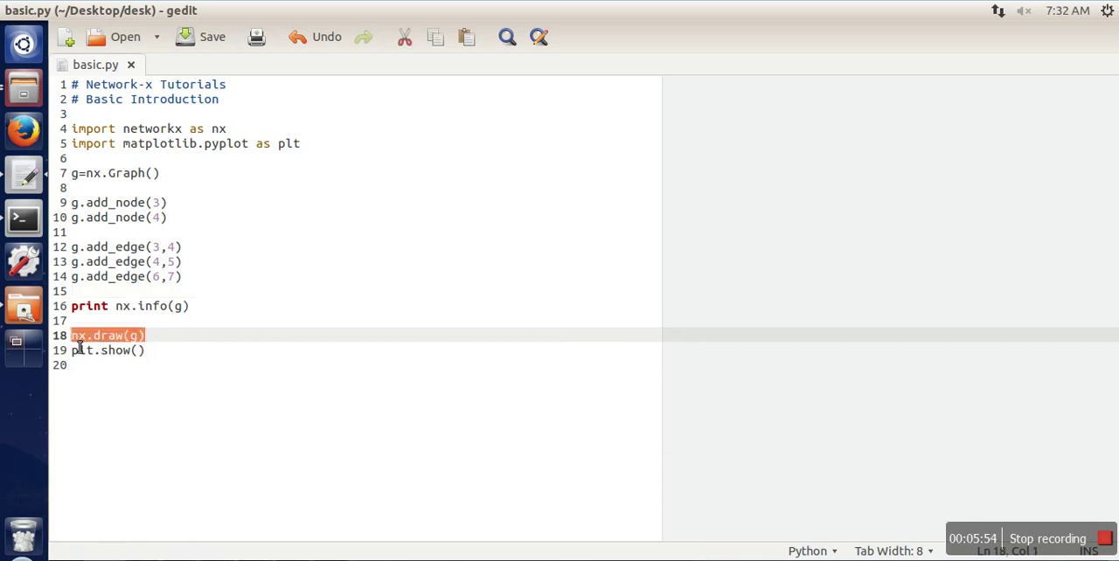
{"action": "left_click", "coordinate": [153, 354]}
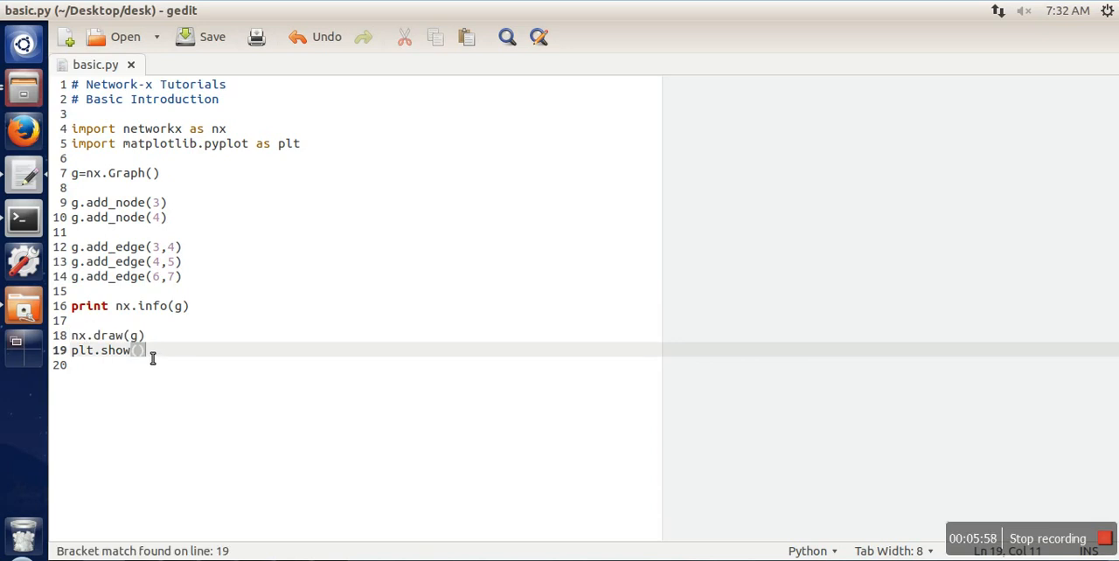
{"action": "left_click_drag", "start_coordinate": [153, 351], "coordinate": [74, 350]}
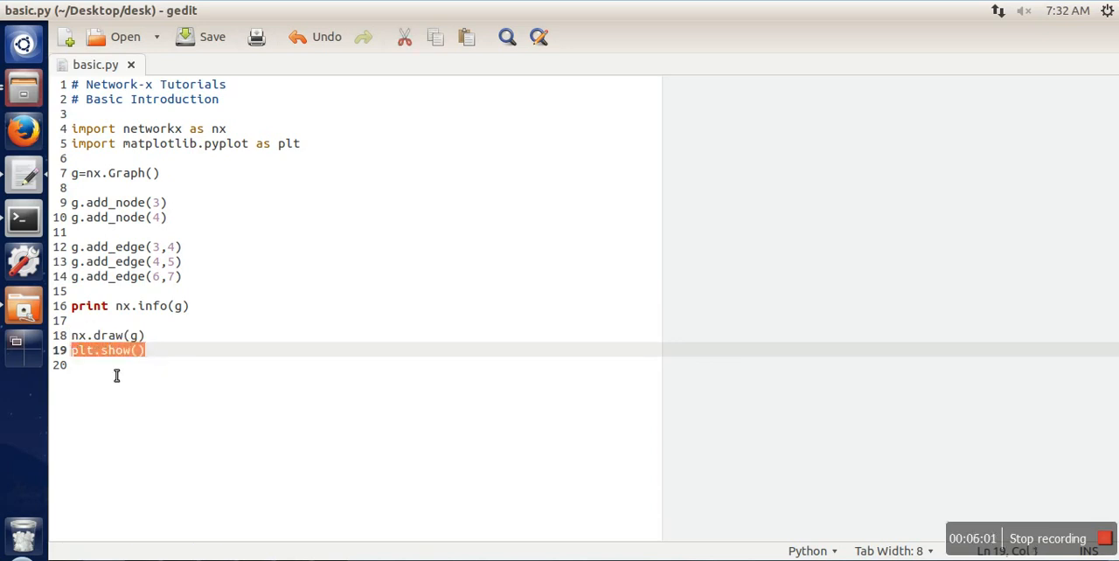
{"action": "left_click", "coordinate": [213, 37]}
{"action": "mouse_move", "coordinate": [61, 19]}
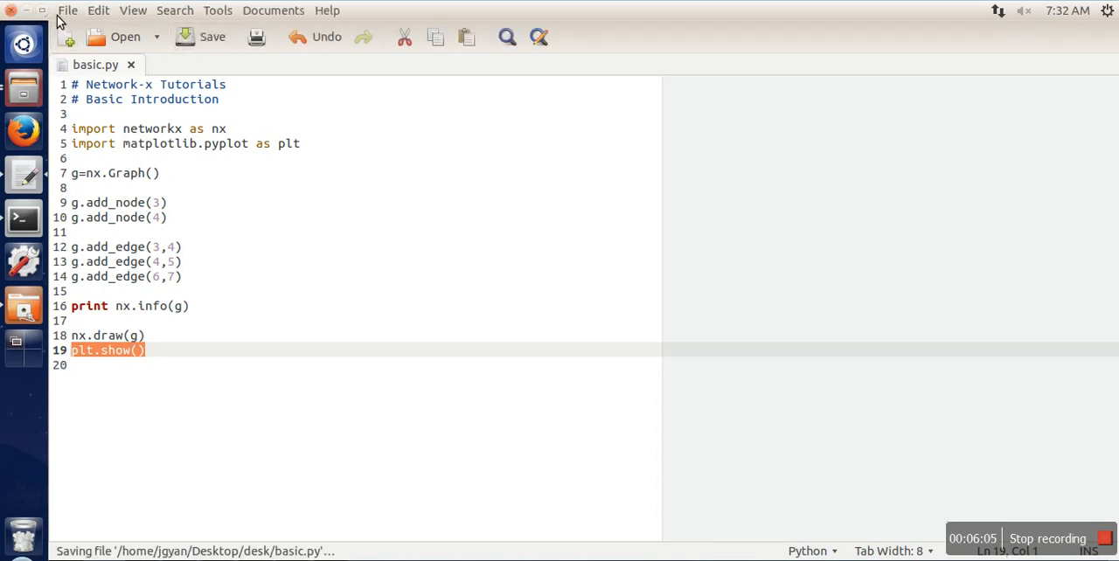
Step: Save a copy of basic.py to the Desktop folder via Save As
{"action": "left_click", "coordinate": [68, 11]}
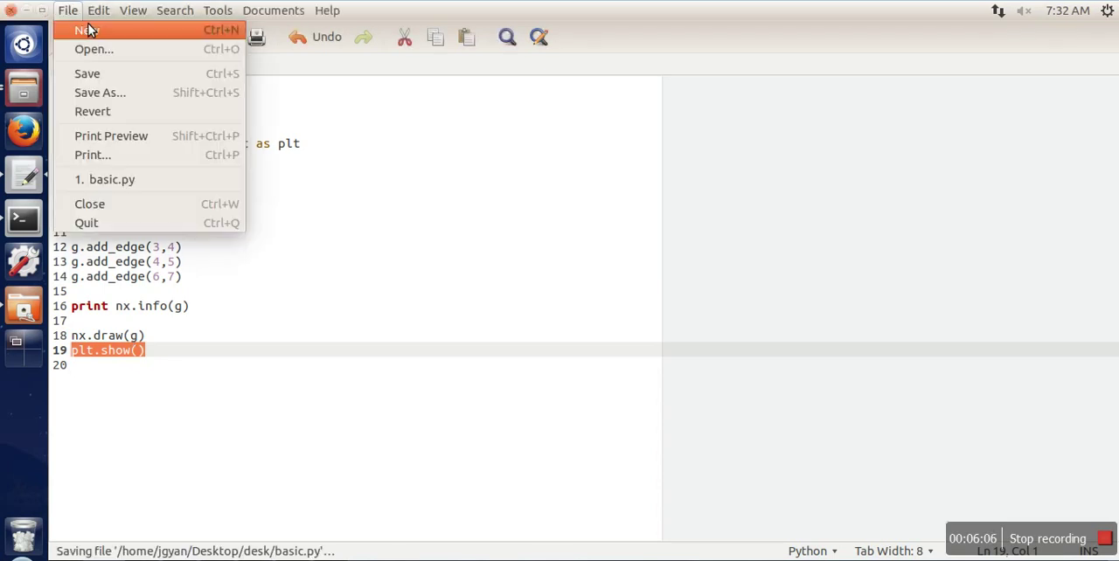
{"action": "left_click", "coordinate": [127, 94]}
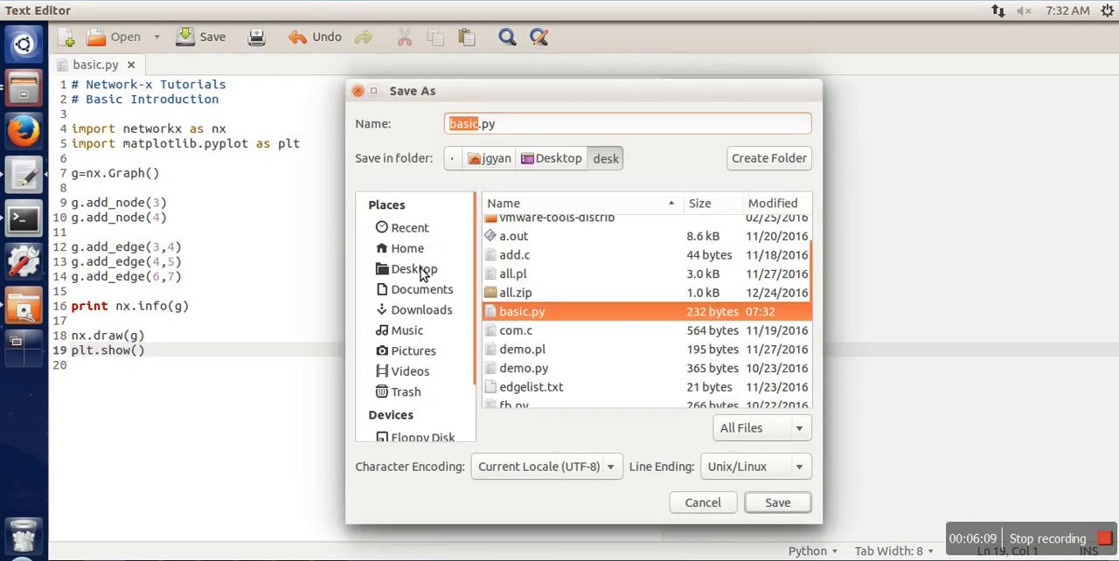
{"action": "left_click", "coordinate": [414, 269]}
{"action": "left_click", "coordinate": [778, 503]}
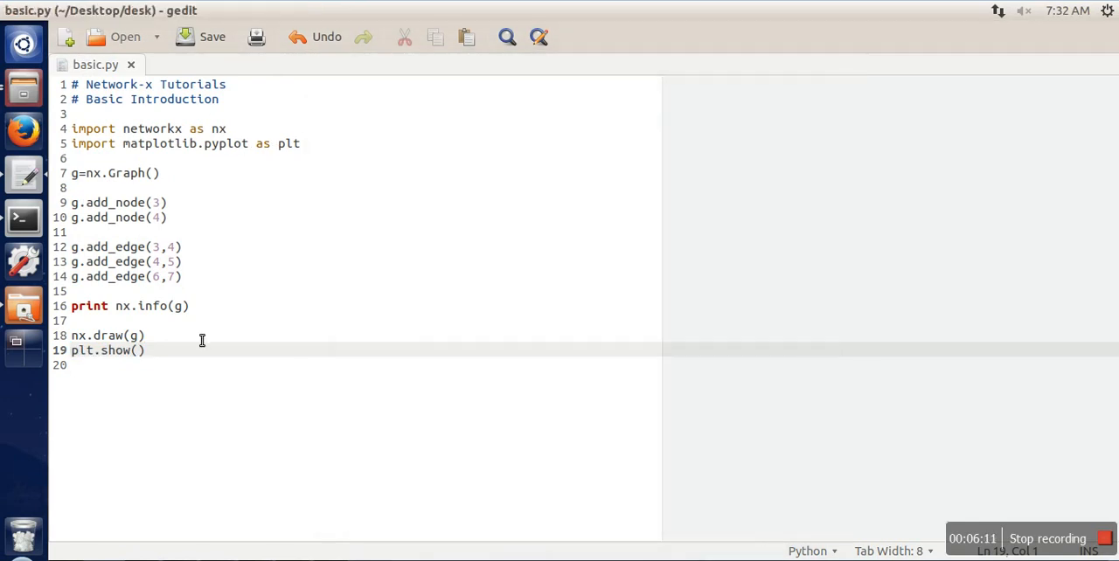
Step: Open a terminal, cd into Desktop and run 'python basic.py'
{"action": "left_click", "coordinate": [22, 218]}
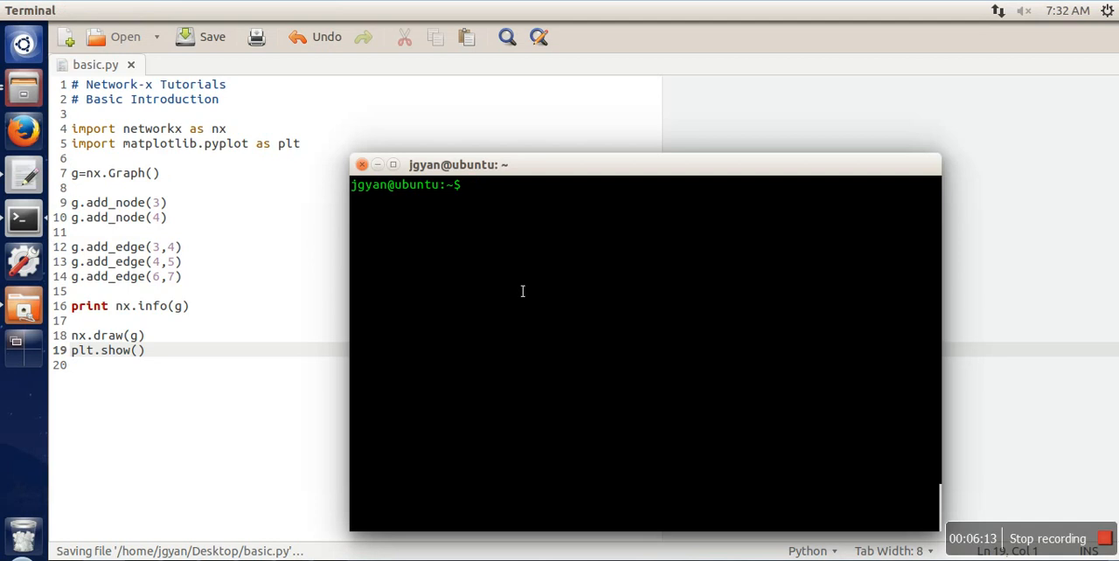
{"action": "type", "text": "cd De"}
{"action": "key", "text": "Tab"}
{"action": "key", "text": "Return"}
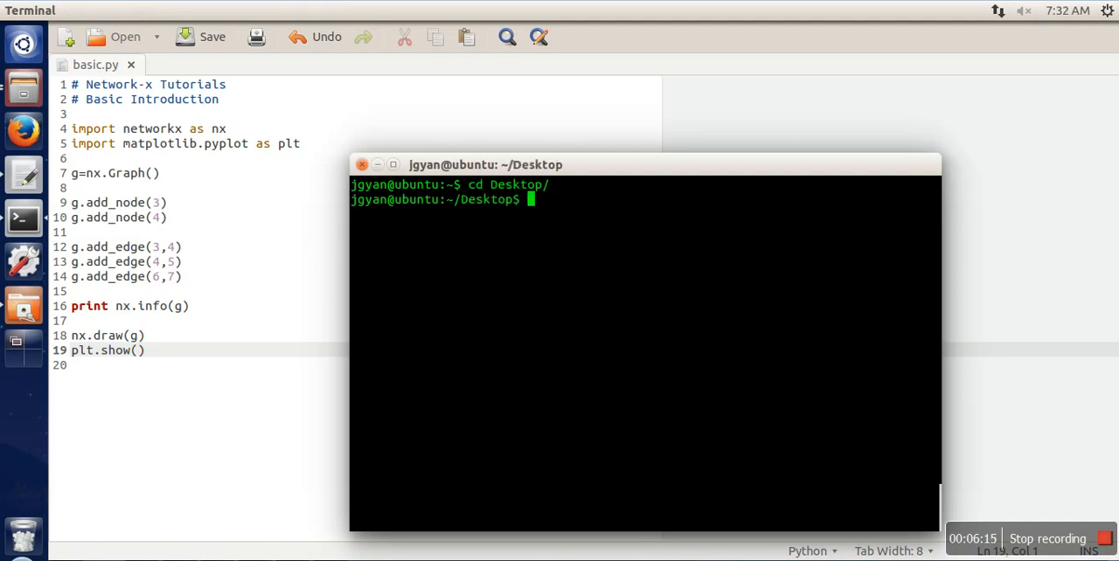
{"action": "type", "text": "p"}
{"action": "type", "text": "ython basic"}
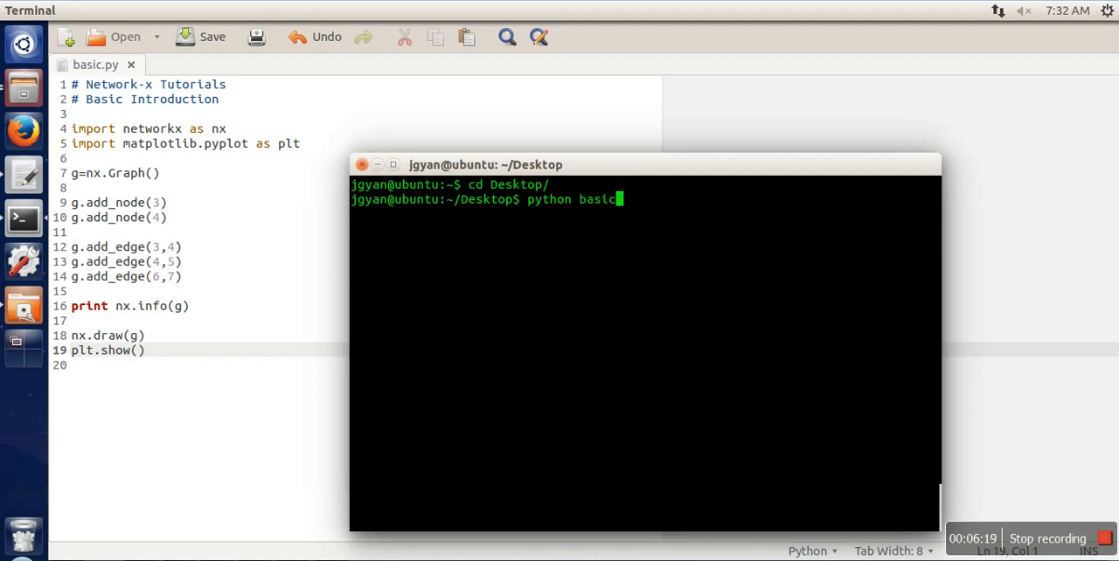
{"action": "type", "text": ".py"}
{"action": "key", "text": "Return"}
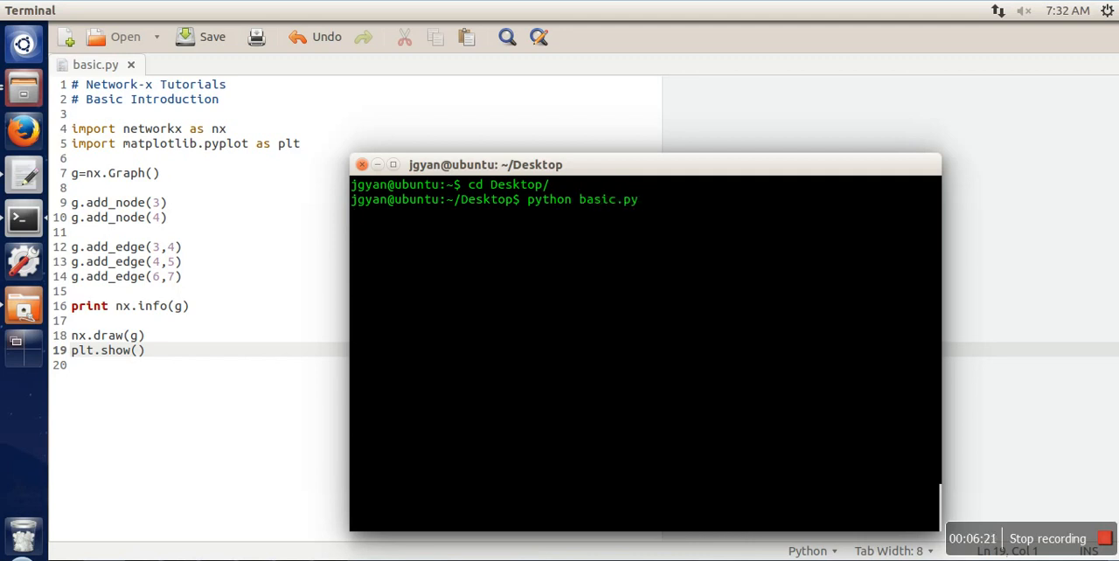